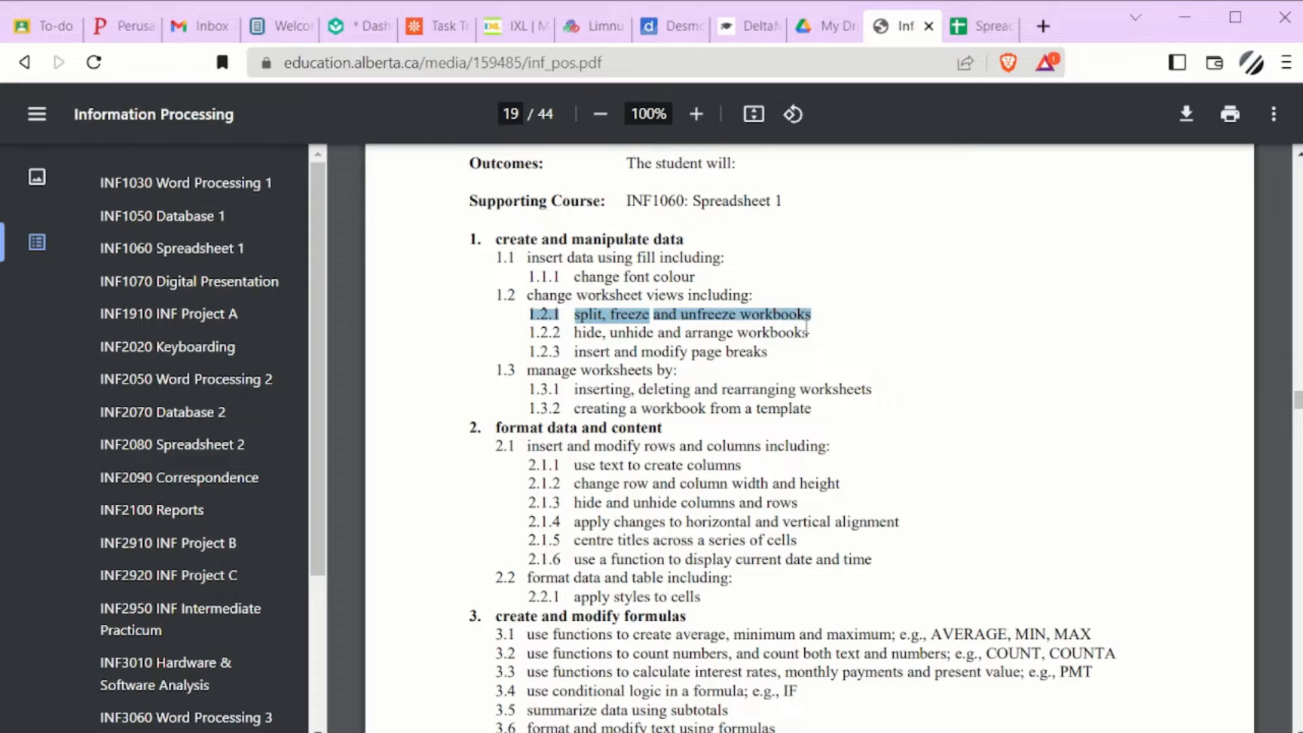
# Step: Switch to the spreadsheet tab and close the conditional format rules panel
pyautogui.click(968, 30)
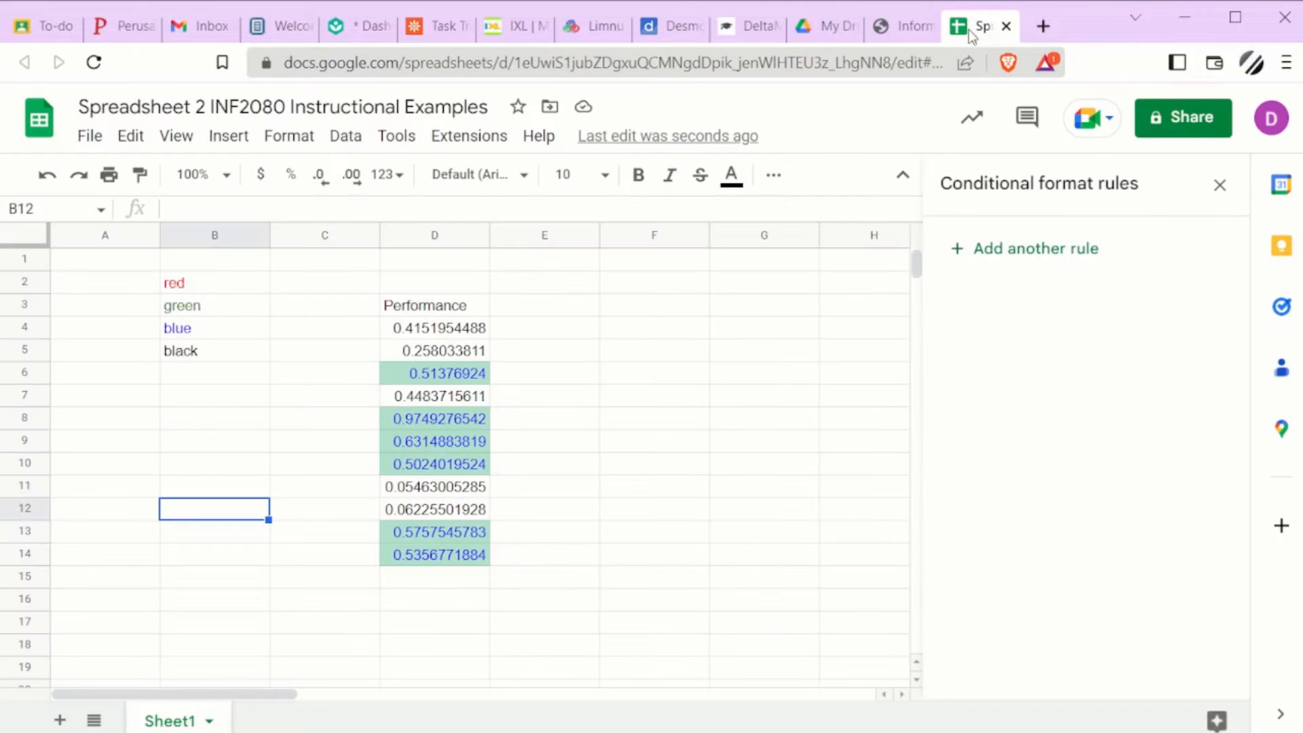
pyautogui.click(1219, 185)
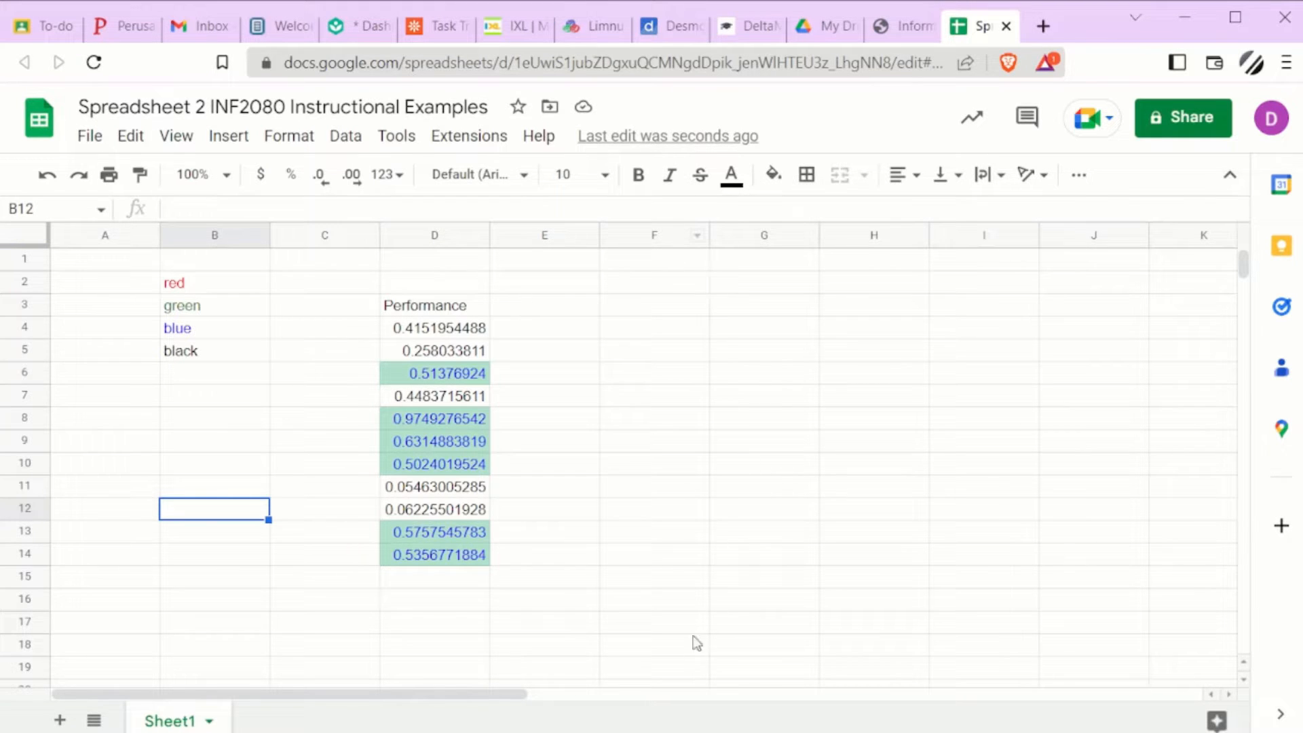
pyautogui.moveTo(679, 260); pyautogui.dragTo(647, 675)
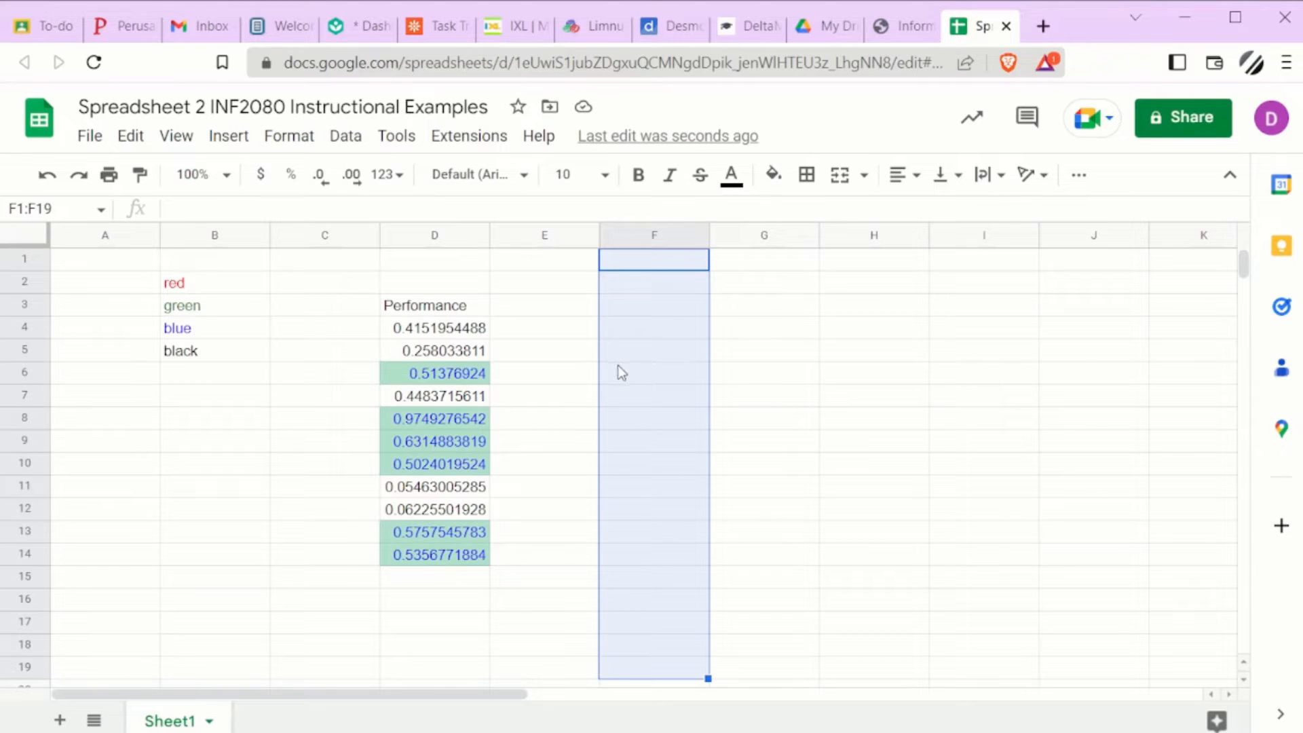
pyautogui.click(836, 356)
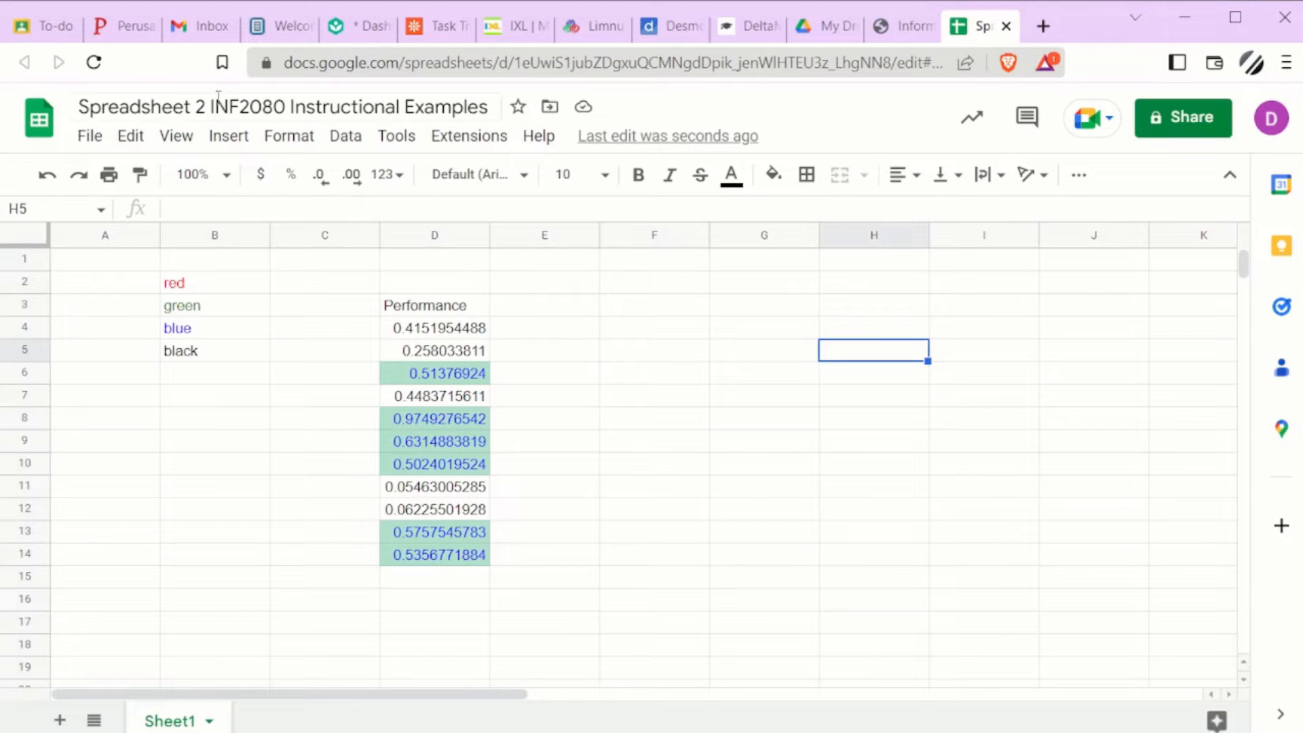
pyautogui.click(191, 151)
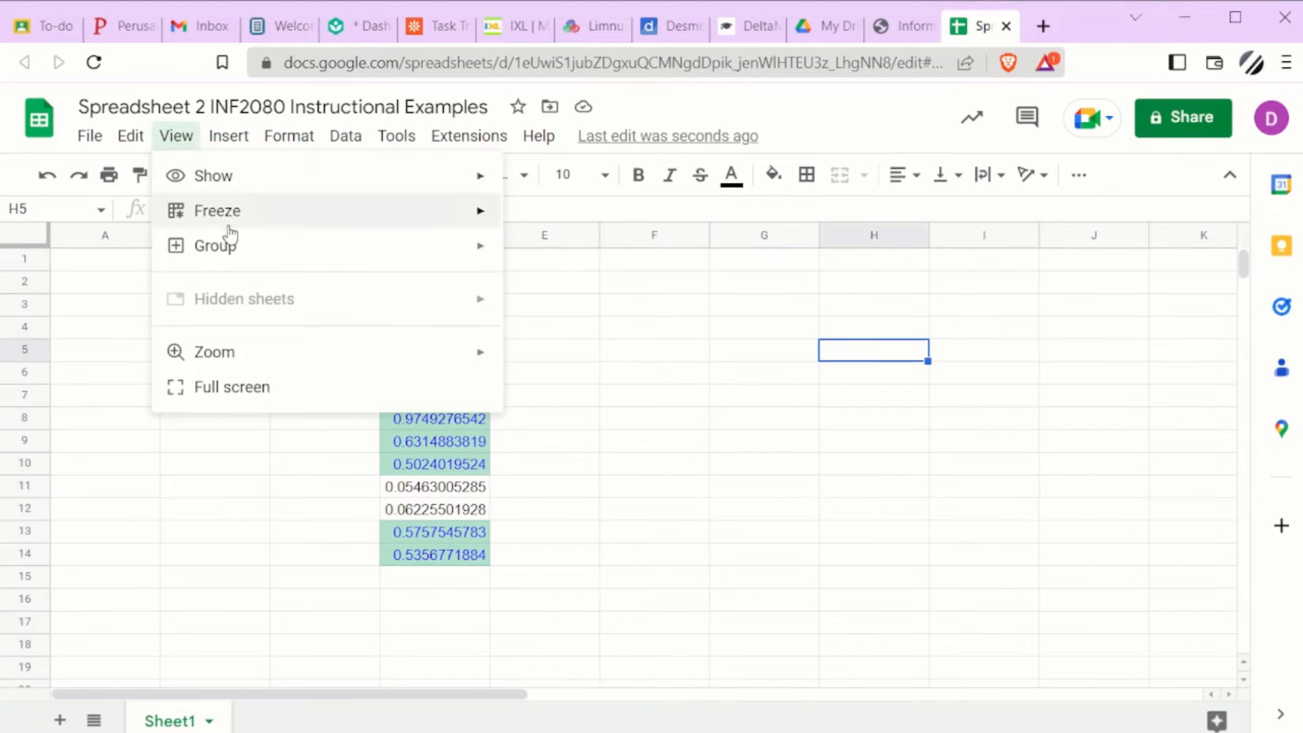
pyautogui.moveTo(229, 229)
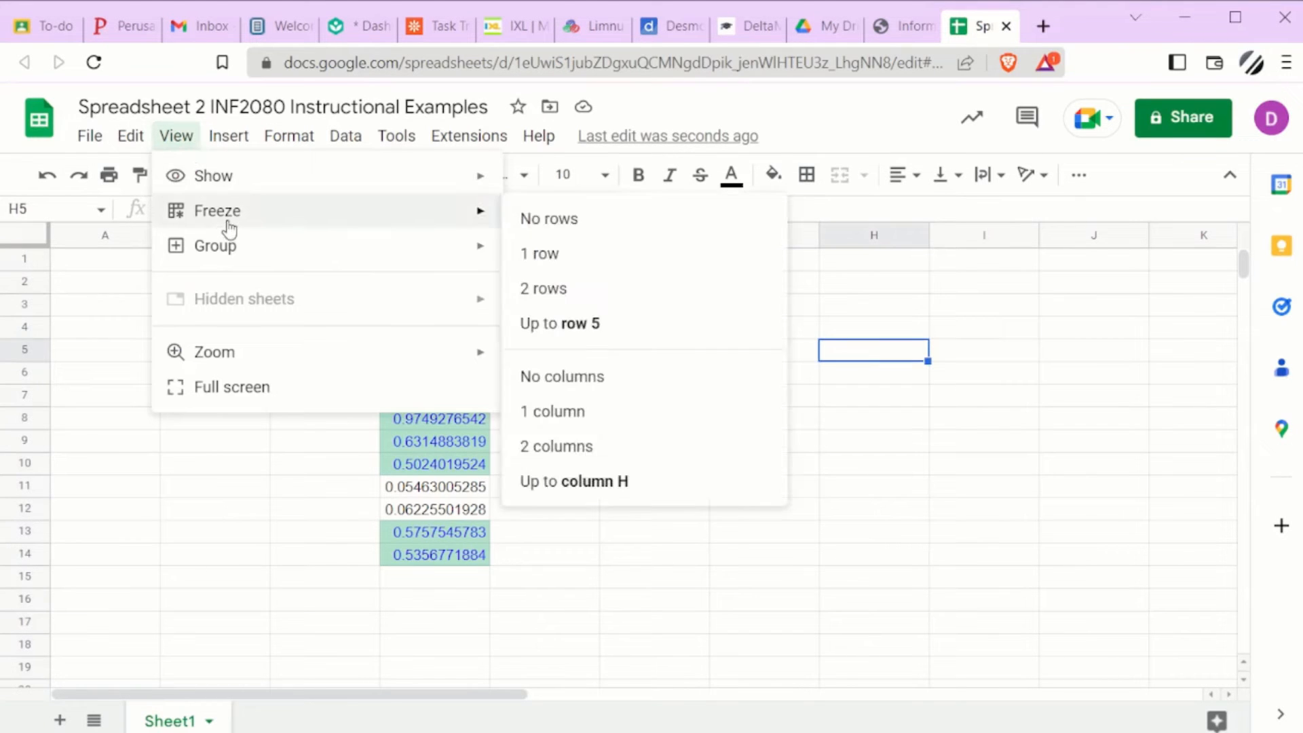
pyautogui.click(261, 468)
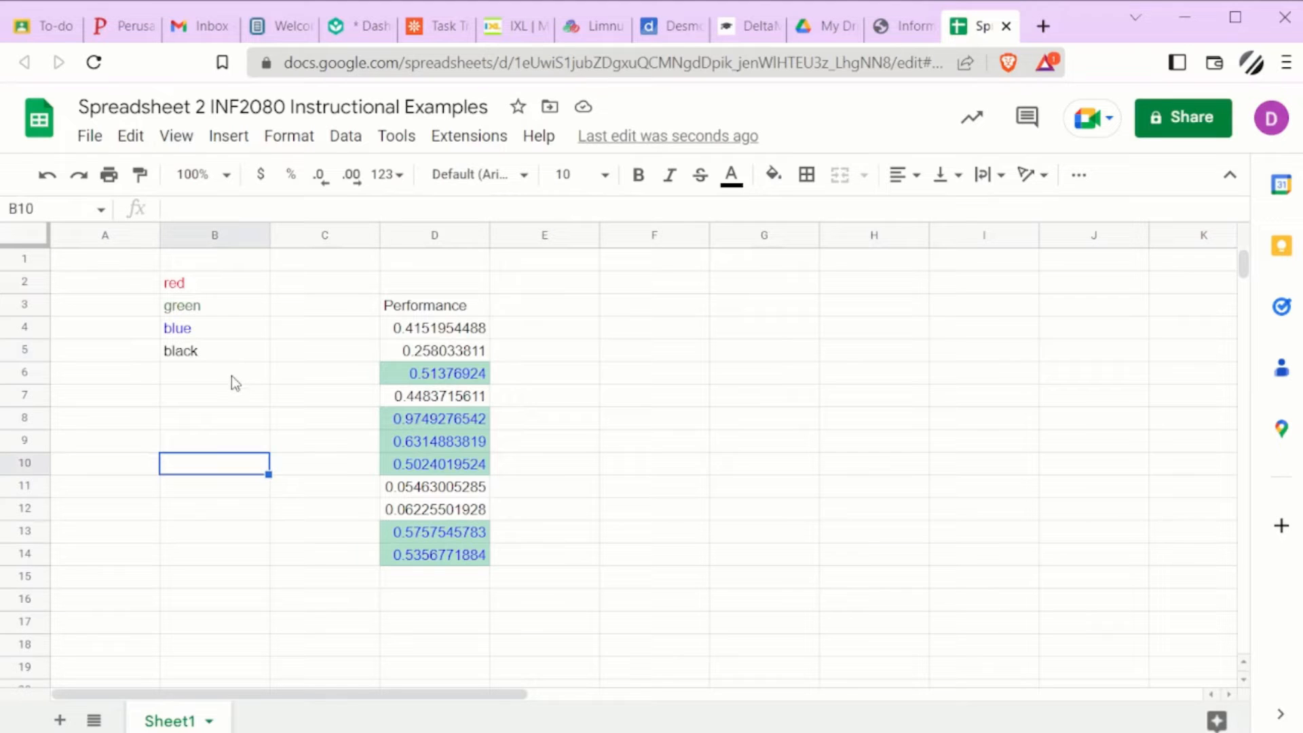
# Step: Add a new sheet and enter Title/Label in cell A1
pyautogui.click(60, 720)
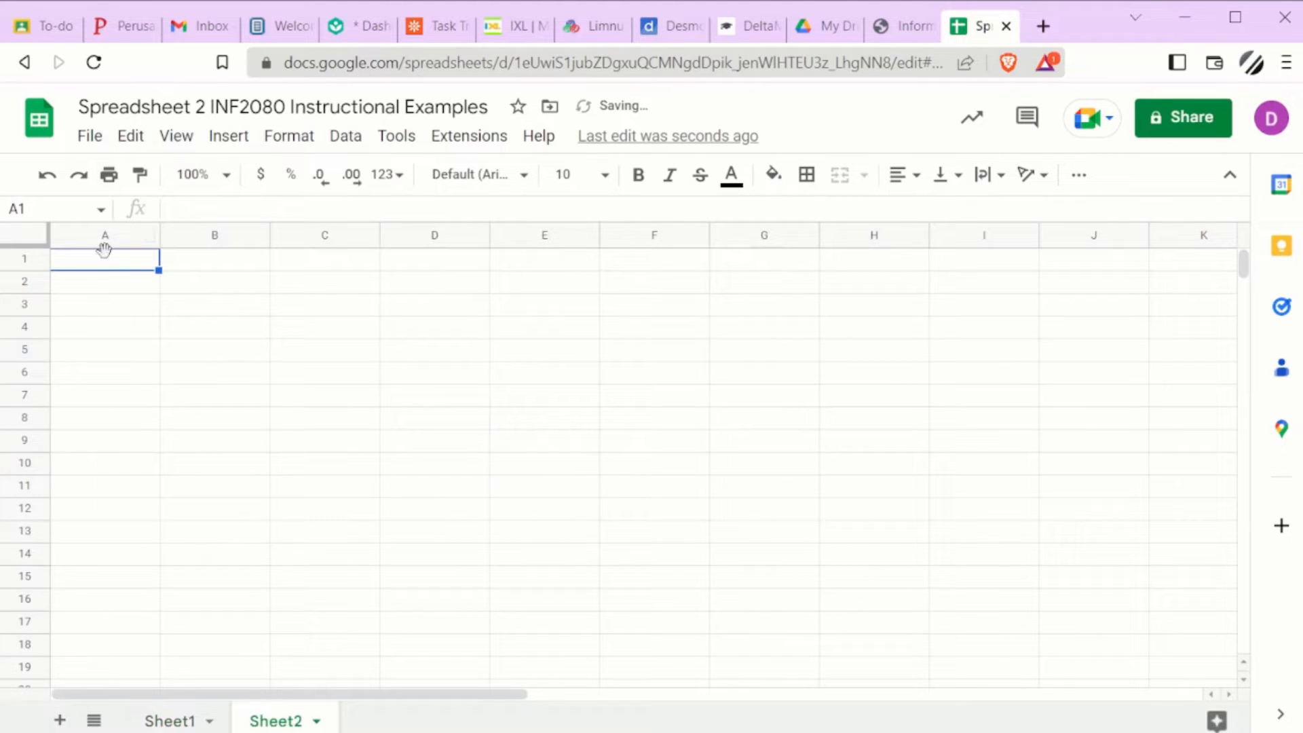
pyautogui.write('Title/Label')
pyautogui.press('Return')
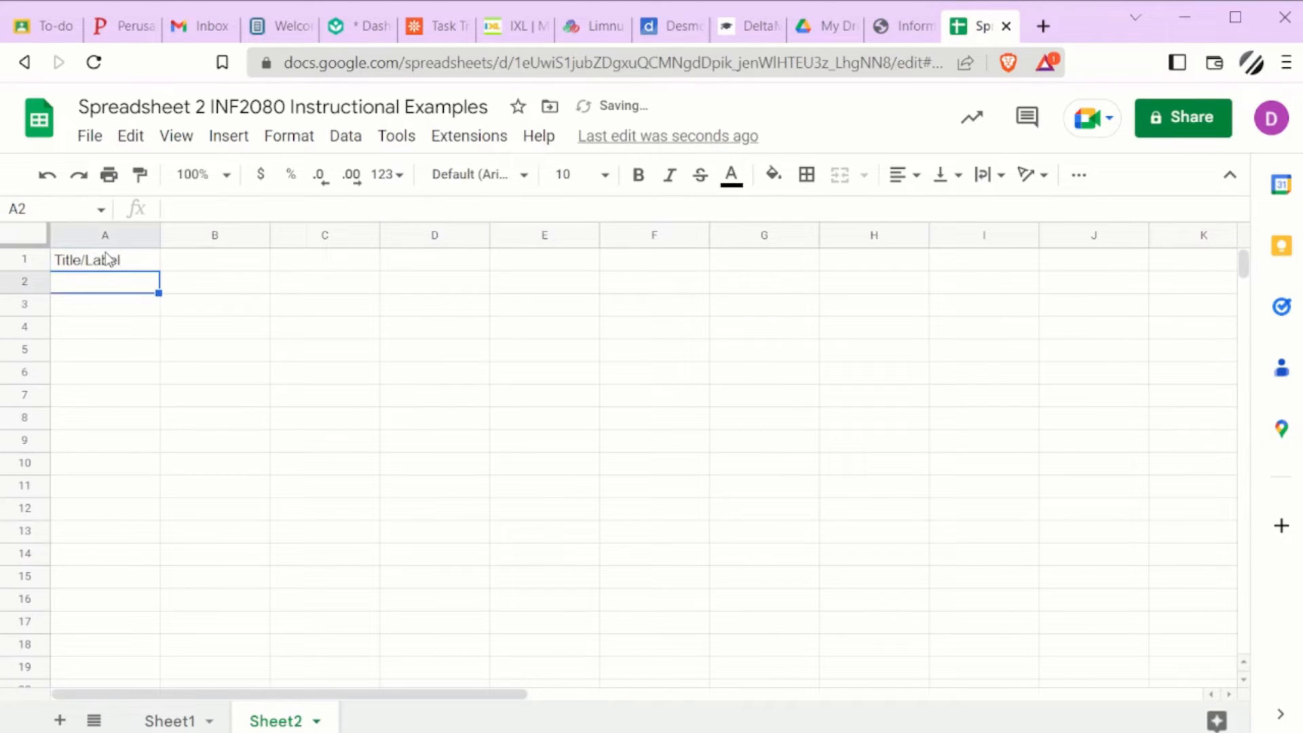
# Step: Enter five sample first names down column A in cells A2 to A6
pyautogui.write('Hank')
pyautogui.press('Return')
pyautogui.write('Donald')
pyautogui.press('Return')
pyautogui.write('Bruce')
pyautogui.press('Return')
pyautogui.write('Janet')
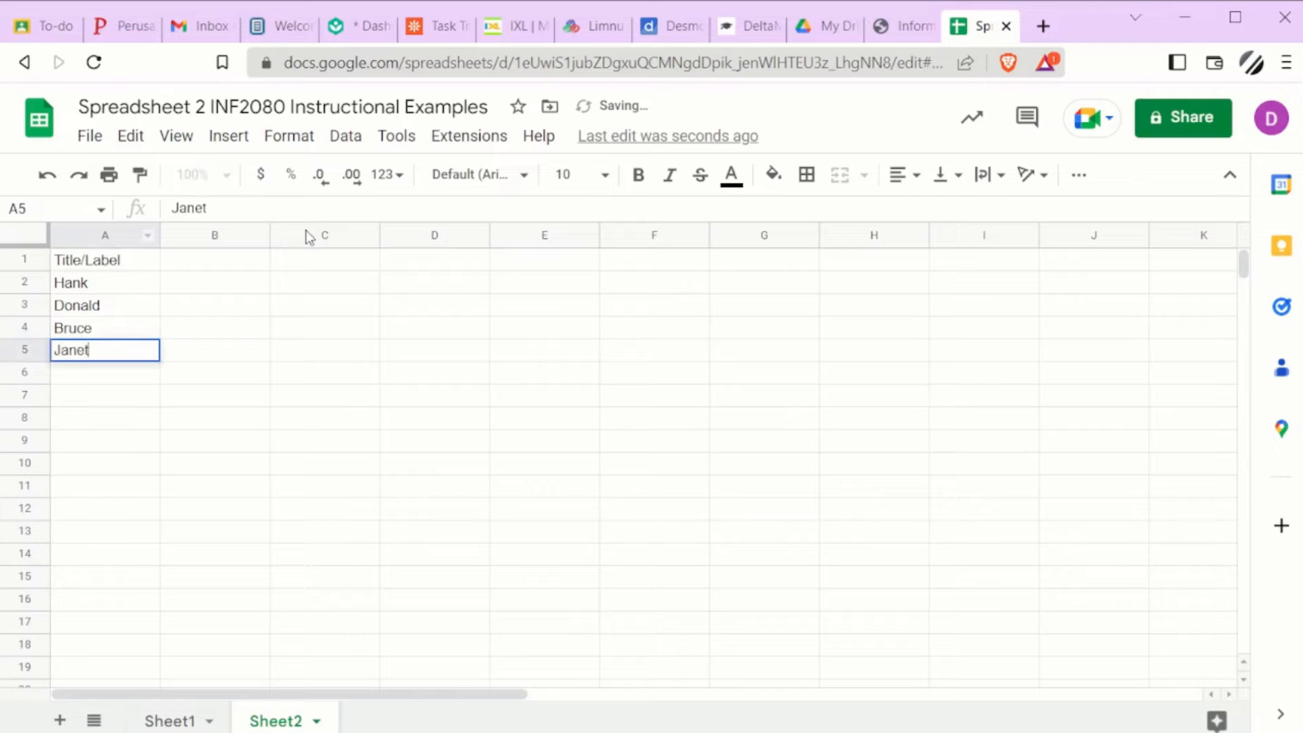
pyautogui.press('Return')
pyautogui.write('Tony')
pyautogui.press('Return')
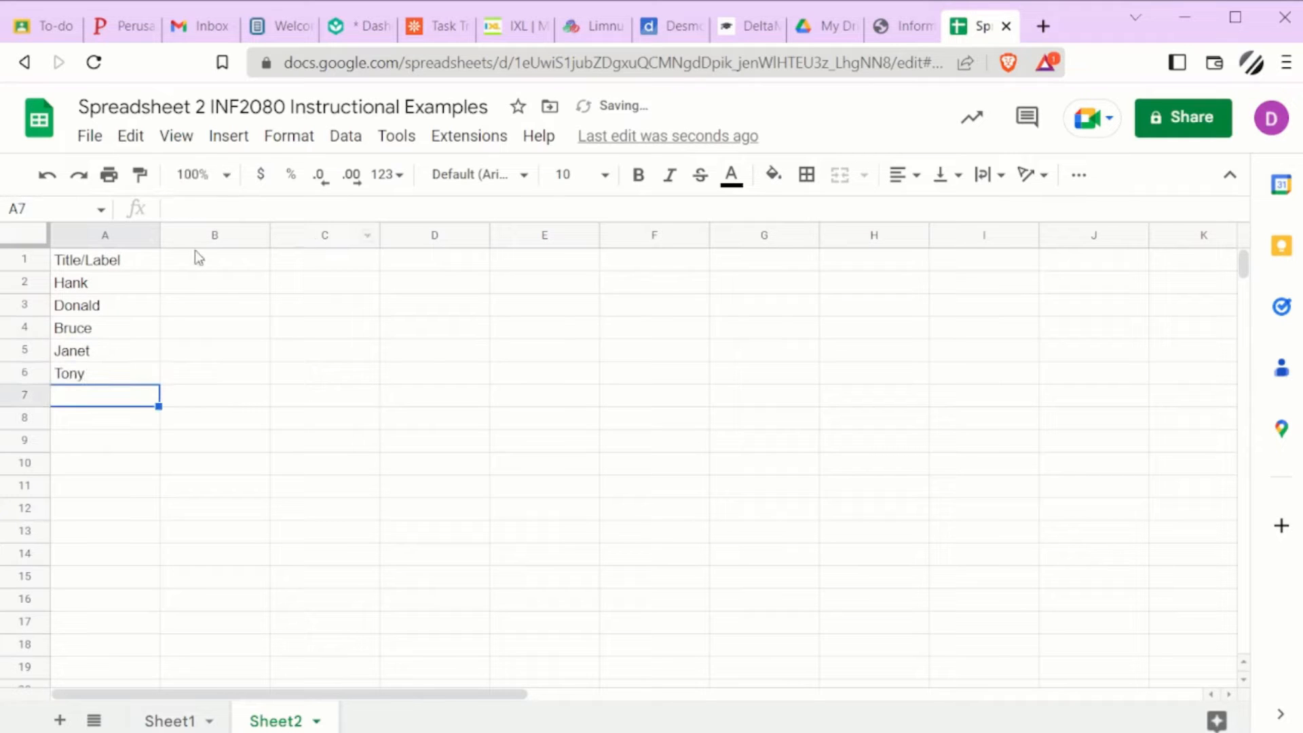
# Step: Enter Data in B1 and paste it across row 1 through column Y
pyautogui.click(201, 266)
pyautogui.write('Data')
pyautogui.press('Return')
pyautogui.click(201, 266)
pyautogui.hotkey('shift', 'Right')
pyautogui.hotkey('shift', 'Right')
pyautogui.hotkey('shift', 'Right')
pyautogui.hotkey('shift', 'Right')
pyautogui.hotkey('shift', 'Right')
pyautogui.hotkey('shift', 'Right')
pyautogui.hotkey('shift', 'Right')
pyautogui.hotkey('shift', 'Right')
pyautogui.hotkey('shift', 'Right')
pyautogui.hotkey('shift', 'Right')
pyautogui.hotkey('shift', 'Right')
pyautogui.hotkey('shift', 'Right')
pyautogui.hotkey('shift', 'Right')
pyautogui.hotkey('shift', 'Right')
pyautogui.hotkey('shift', 'Right')
pyautogui.hotkey('shift', 'Right')
pyautogui.hotkey('shift', 'Right')
pyautogui.hotkey('shift', 'Right')
pyautogui.hotkey('shift', 'Right')
pyautogui.hotkey('shift', 'Right')
pyautogui.hotkey('shift', 'Right')
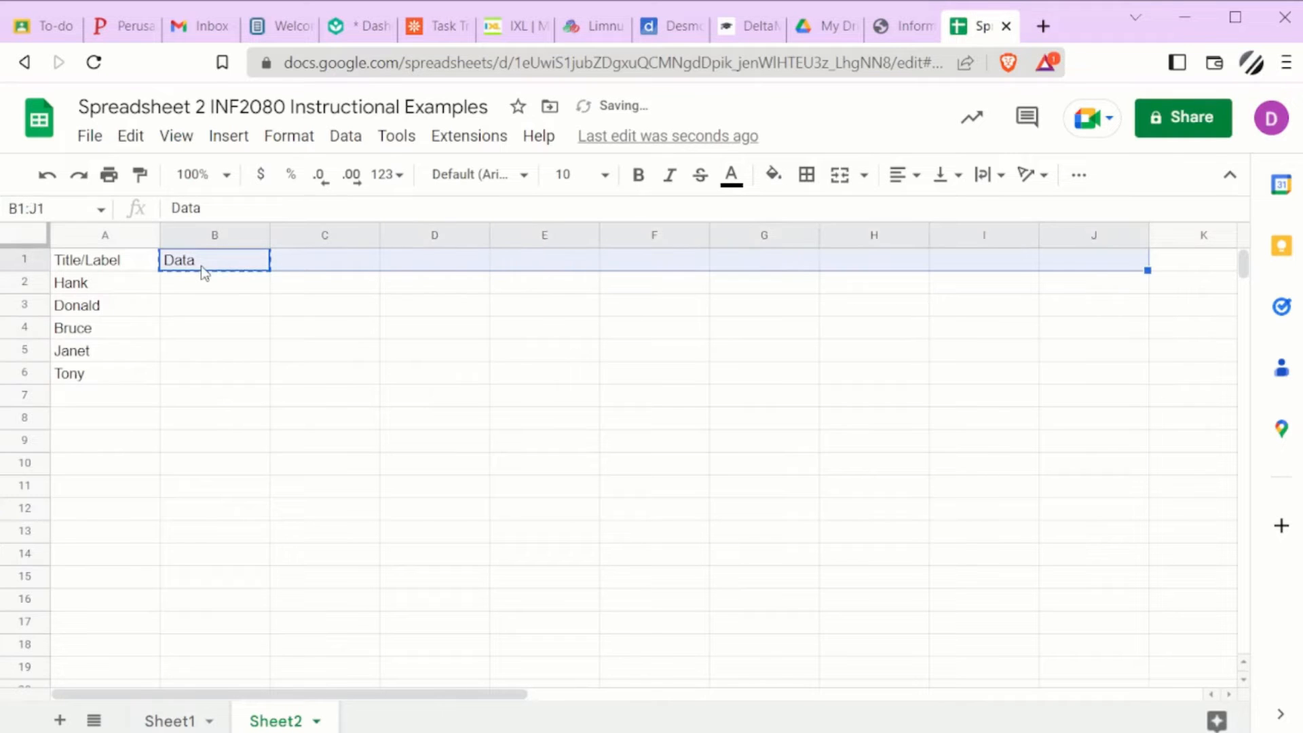
pyautogui.write('Data\tData\tData\tData\tData\tData\tData\tData\tData\tData\tData\tData\tData\tData\tData\tData\tData\tData\tData\tData\tData\tData\tData\tData')
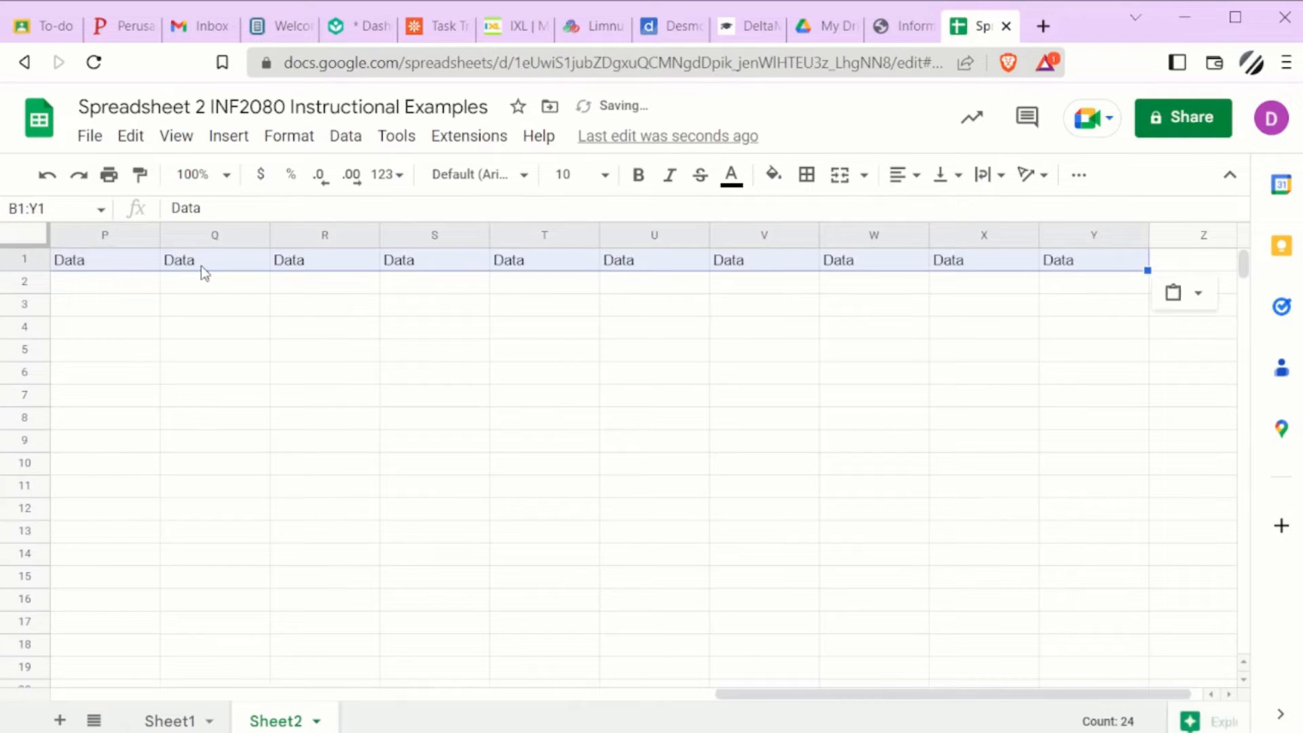
# Step: Move through the columns of the sheet to examine the row of Data headings
pyautogui.press('Home')
pyautogui.press('Right')
pyautogui.press('Right')
pyautogui.press('Right')
pyautogui.press('Right')
pyautogui.press('Right')
pyautogui.press('Right')
pyautogui.press('Right')
pyautogui.press('Right')
pyautogui.press('Right')
pyautogui.press('Right')
pyautogui.press('Right')
pyautogui.press('Right')
pyautogui.press('Right')
pyautogui.press('Right')
pyautogui.press('Right')
pyautogui.press('Right')
pyautogui.press('Right')
pyautogui.press('Right')
pyautogui.press('Right')
pyautogui.press('Right')
pyautogui.press('Right')
pyautogui.press('Right')
pyautogui.press('Right')
pyautogui.press('Right')
pyautogui.press('Right')
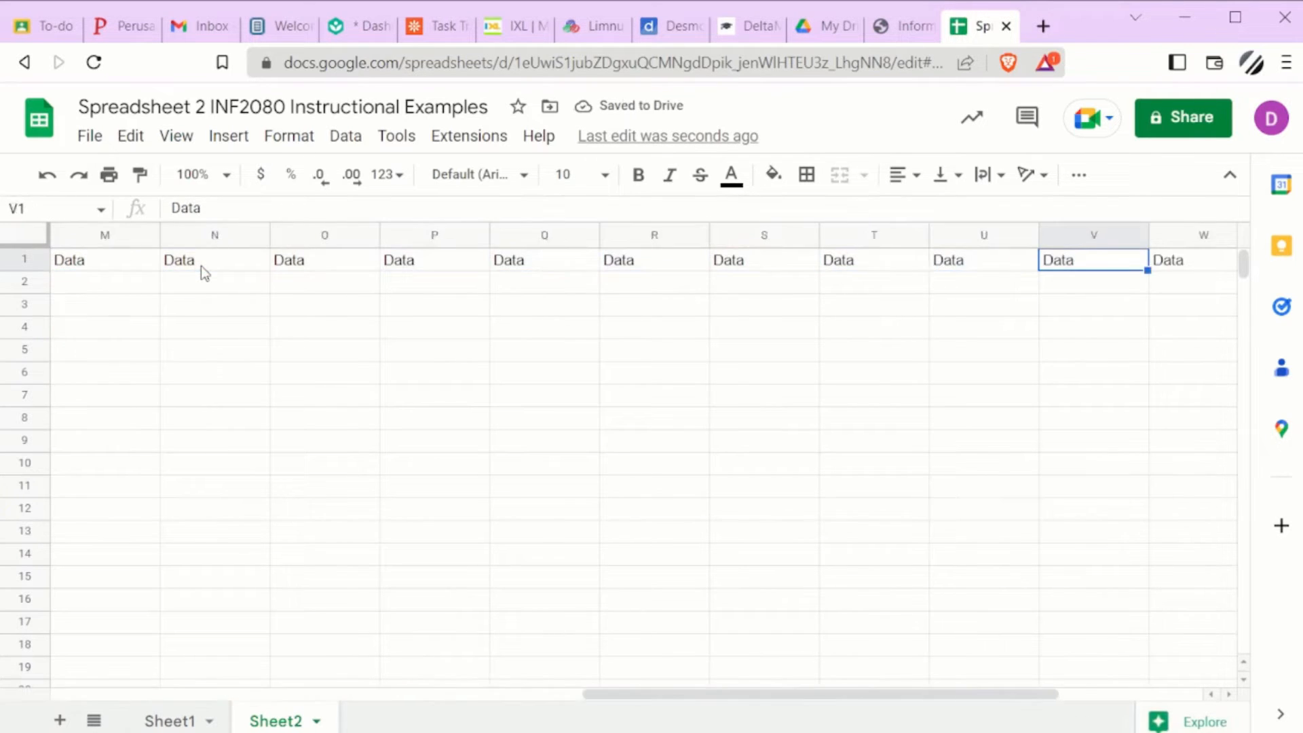
pyautogui.press('Left')
pyautogui.press('Left')
pyautogui.press('Left')
pyautogui.press('Left')
pyautogui.press('Left')
pyautogui.press('Left')
pyautogui.press('Left')
pyautogui.press('Left')
pyautogui.press('Left')
pyautogui.press('Left')
pyautogui.press('Right')
pyautogui.press('Right')
pyautogui.press('Right')
pyautogui.press('Right')
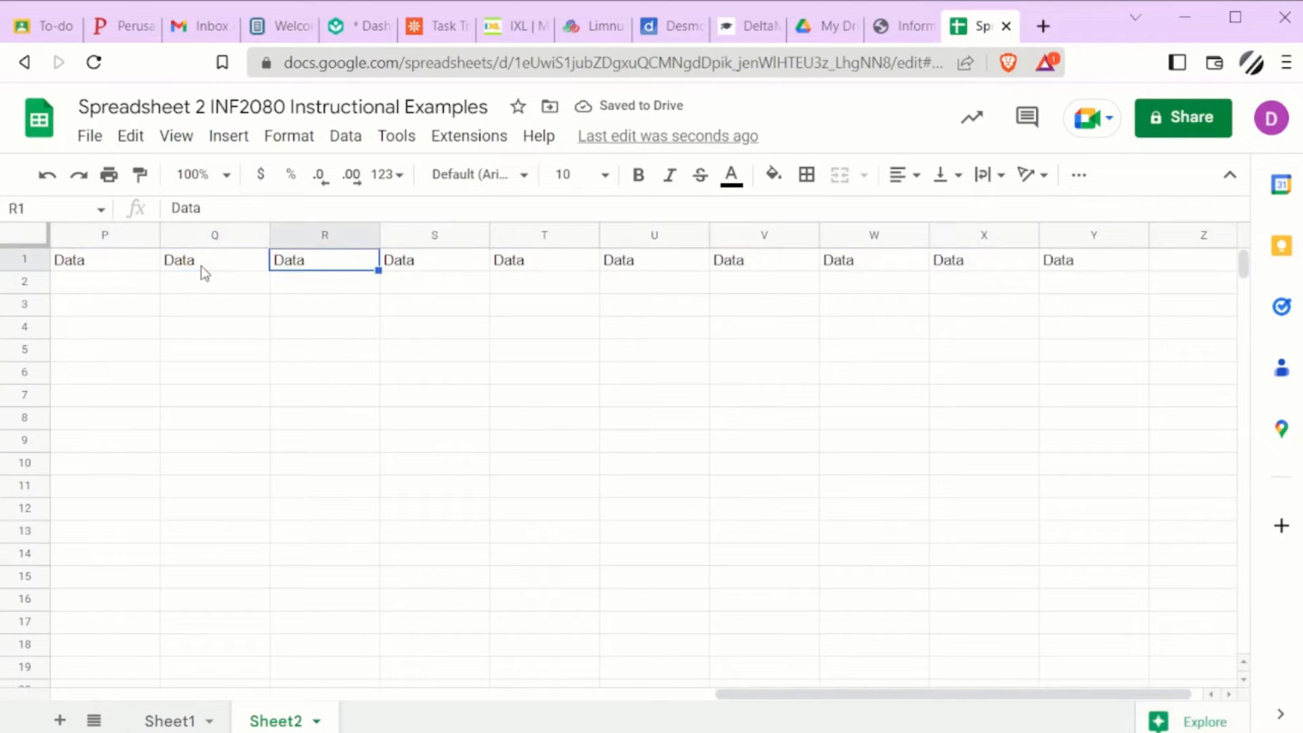
pyautogui.press('Left')
pyautogui.press('Down')
pyautogui.press('Down')
pyautogui.press('Down')
pyautogui.press('Down')
pyautogui.press('Down')
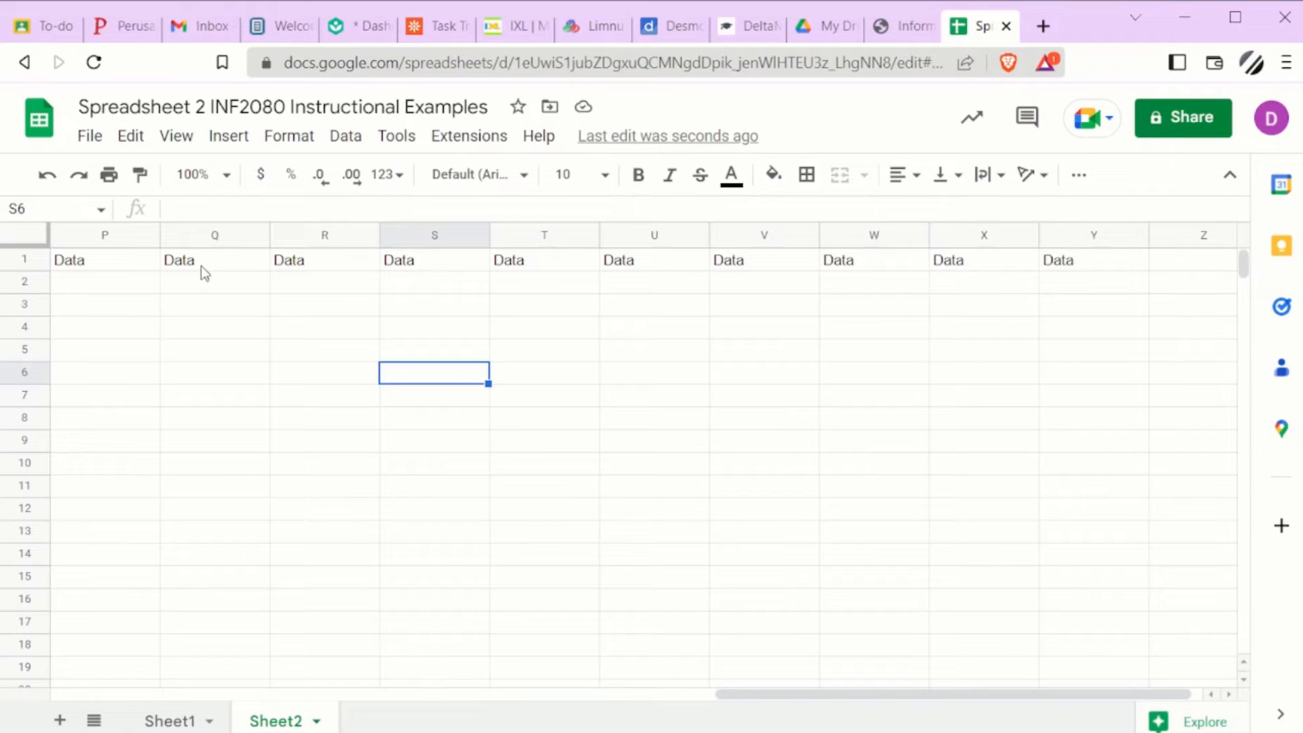
pyautogui.press('Left')
pyautogui.press('Left')
pyautogui.press('Left')
pyautogui.press('Left')
pyautogui.press('Left')
pyautogui.press('Left')
pyautogui.press('Left')
pyautogui.press('Left')
pyautogui.press('Left')
pyautogui.press('Left')
pyautogui.press('Left')
pyautogui.press('Left')
pyautogui.press('Left')
pyautogui.press('Left')
pyautogui.press('Left')
pyautogui.press('Left')
pyautogui.press('Left')
pyautogui.press('Left')
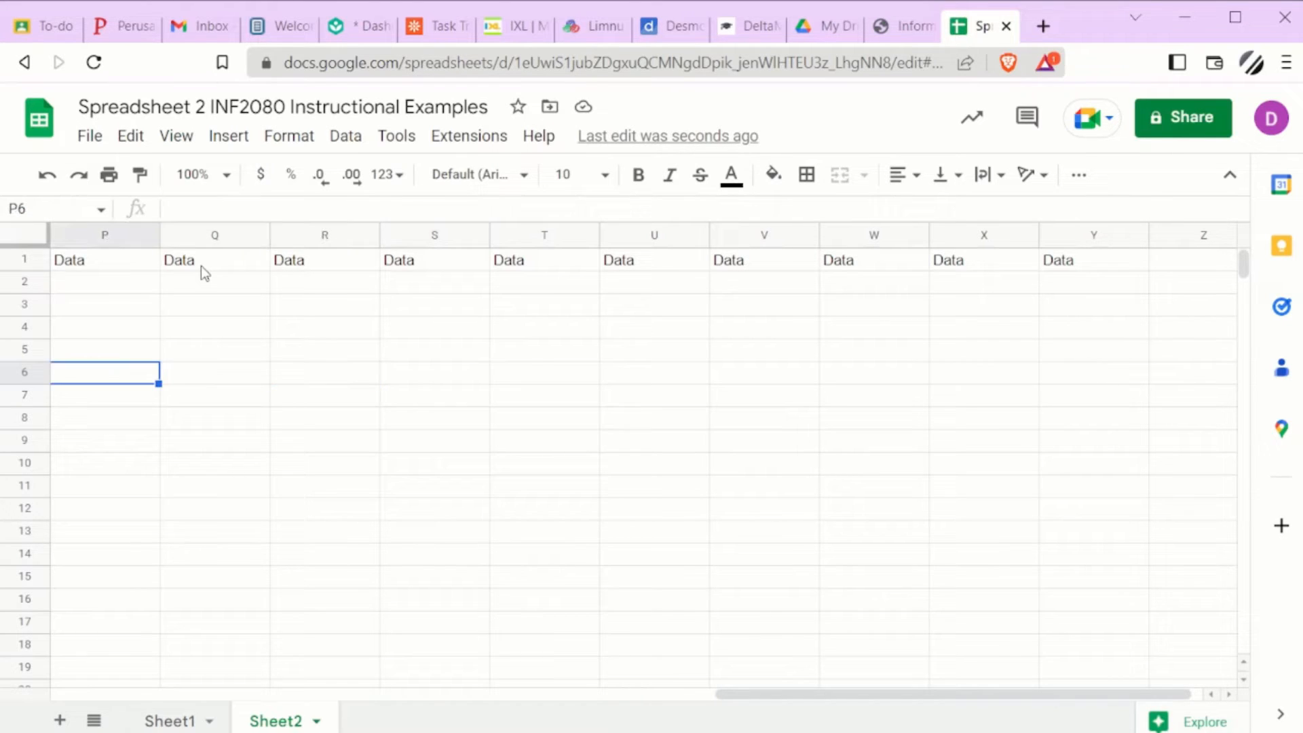
pyautogui.press('Right')
pyautogui.press('Right')
pyautogui.press('Right')
pyautogui.press('Right')
pyautogui.press('Right')
pyautogui.press('Right')
pyautogui.press('Right')
pyautogui.press('Right')
pyautogui.press('Right')
pyautogui.press('Right')
pyautogui.press('Right')
pyautogui.press('Right')
pyautogui.press('Right')
pyautogui.press('Right')
pyautogui.press('Right')
pyautogui.press('Right')
pyautogui.press('Right')
pyautogui.press('Right')
pyautogui.press('Right')
pyautogui.press('Right')
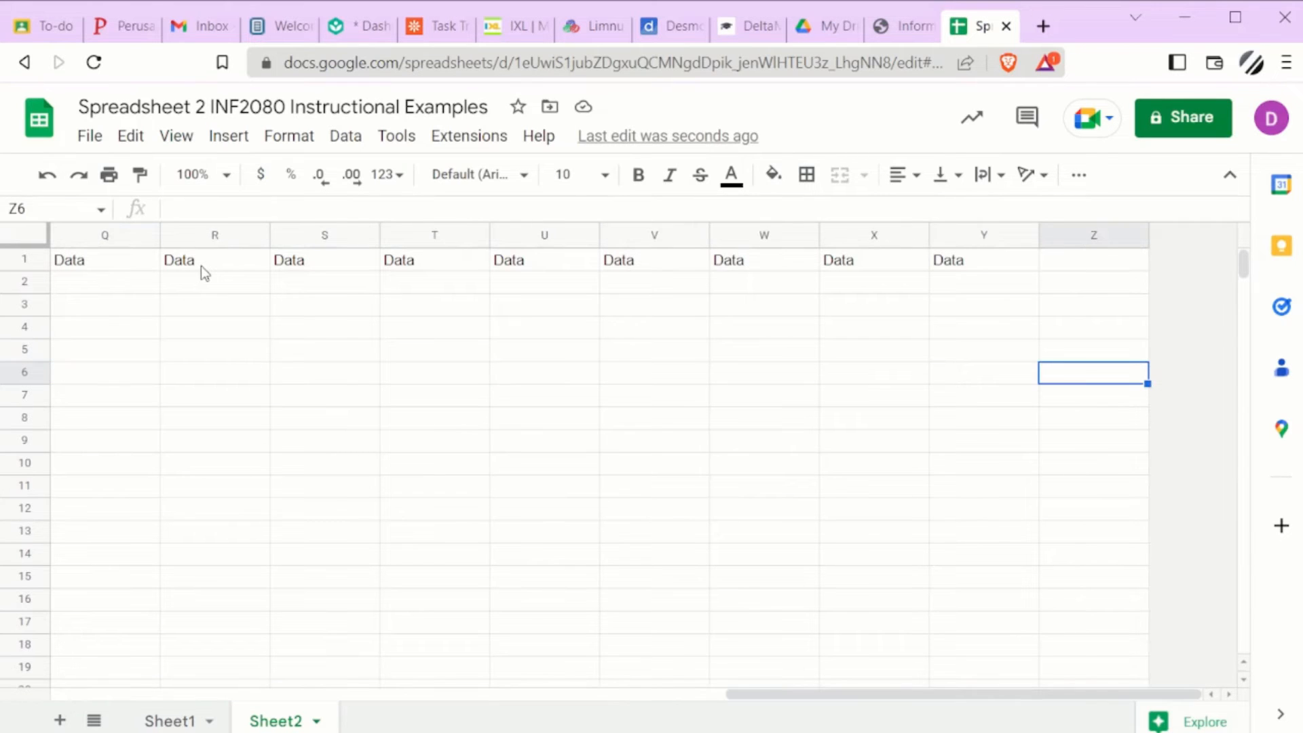
pyautogui.press('Left')
pyautogui.press('Left')
pyautogui.press('Left')
pyautogui.press('Left')
pyautogui.press('Left')
pyautogui.press('Left')
pyautogui.press('Left')
pyautogui.press('Left')
pyautogui.press('Left')
pyautogui.press('Left')
pyautogui.press('Left')
pyautogui.press('Left')
pyautogui.press('Left')
pyautogui.press('Left')
pyautogui.press('Left')
pyautogui.press('Left')
pyautogui.press('Left')
pyautogui.press('Left')
pyautogui.press('Left')
pyautogui.press('Left')
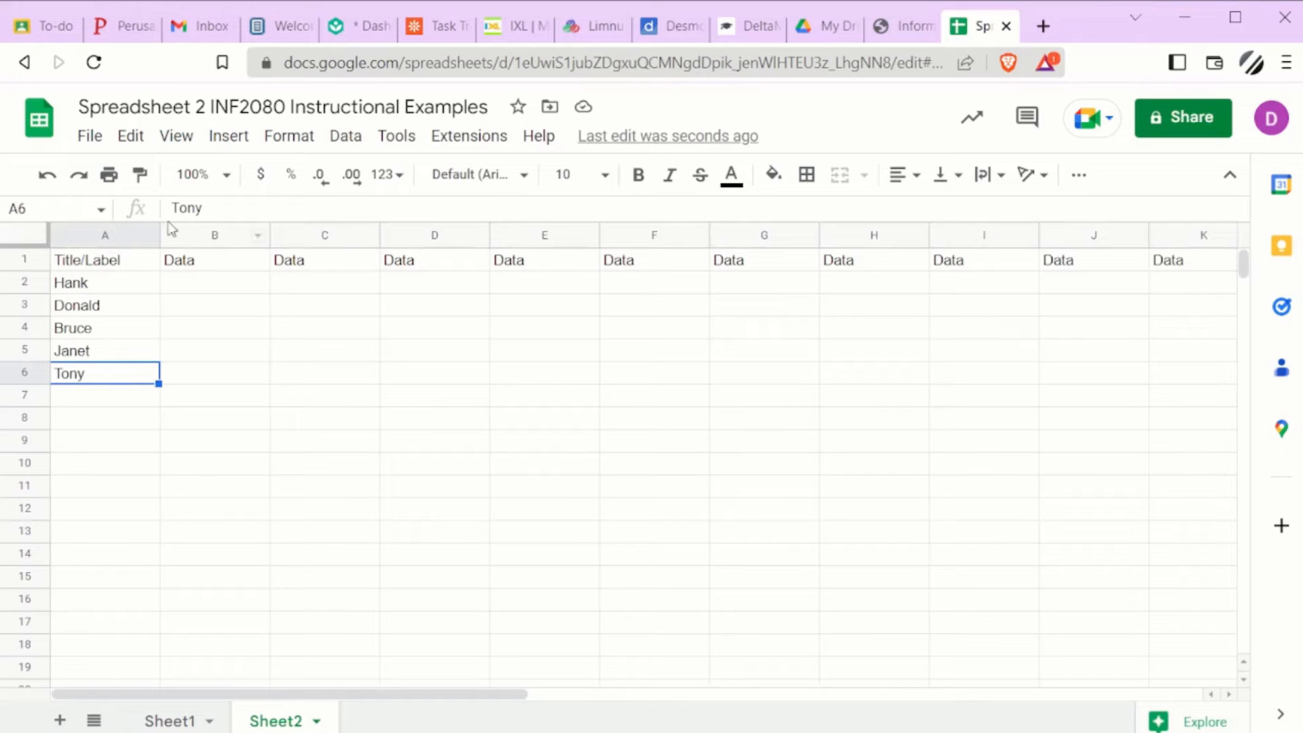
# Step: Freeze the first row of the sheet
pyautogui.click(175, 139)
pyautogui.moveTo(192, 216)
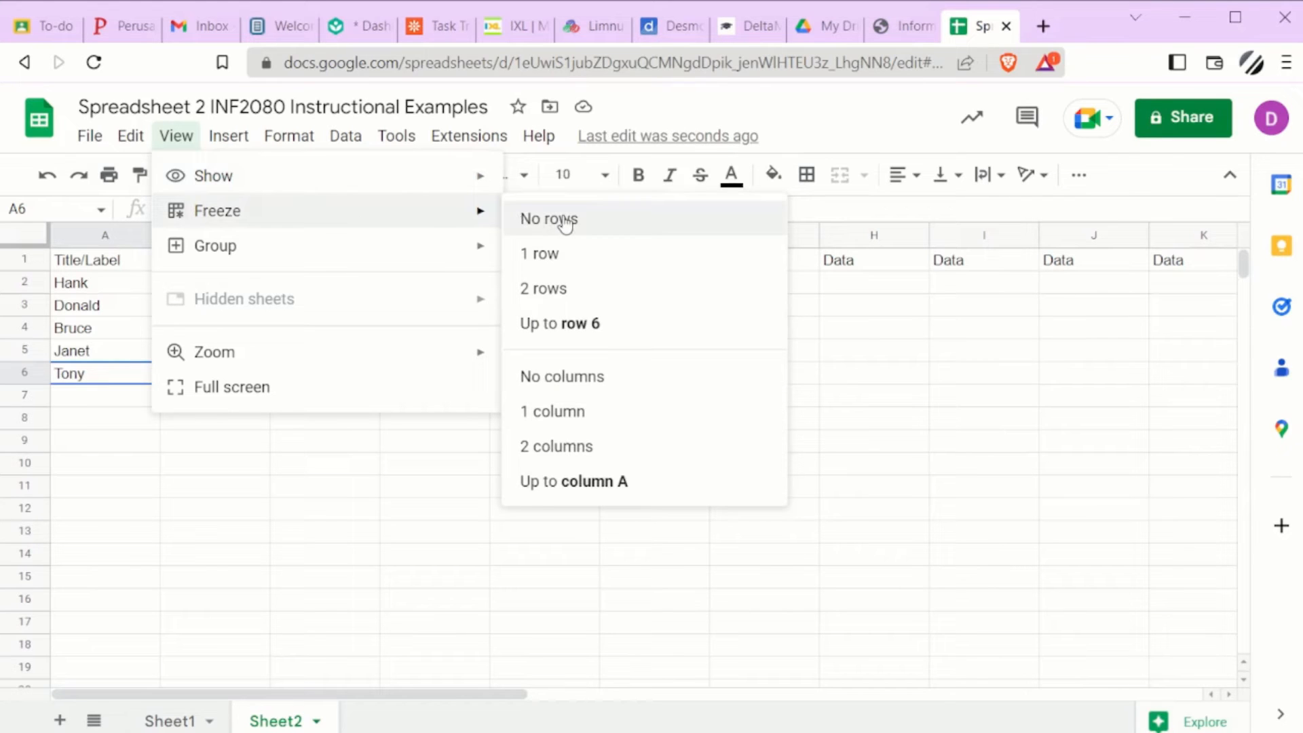
pyautogui.click(567, 255)
pyautogui.scroll(-5, 363, 372)
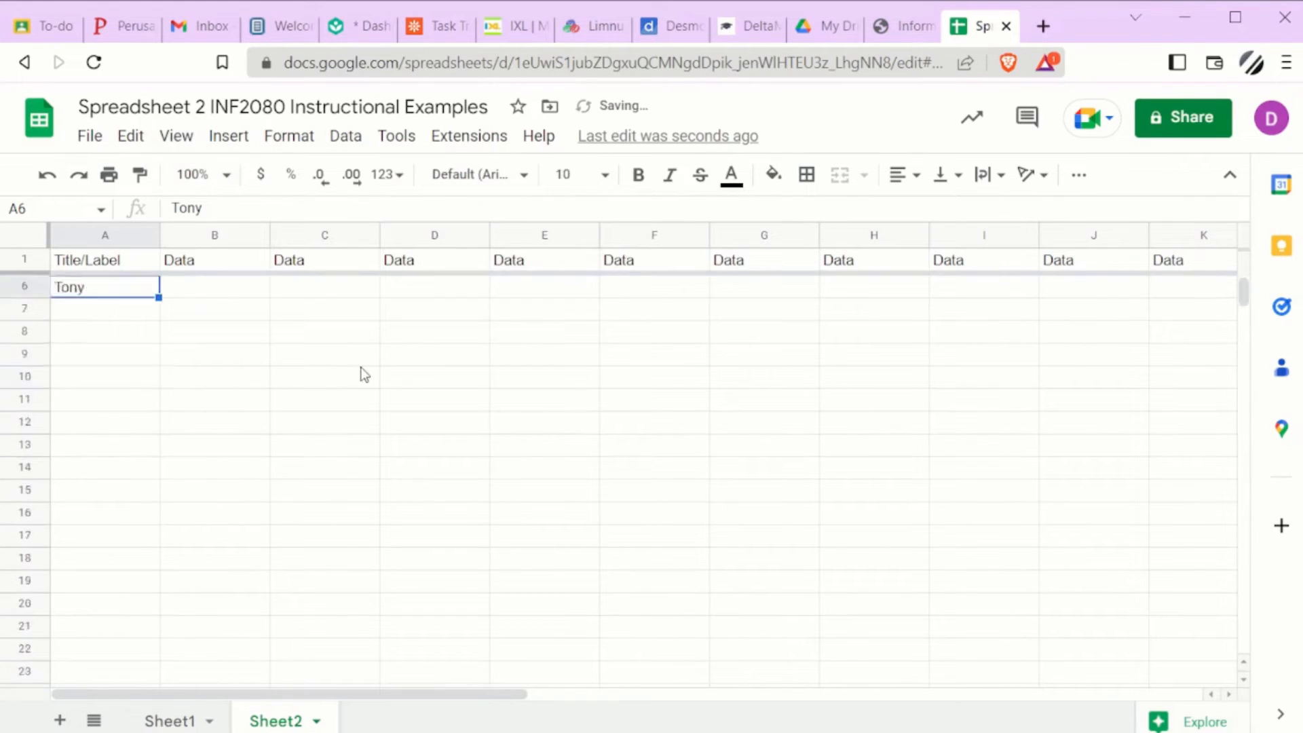
pyautogui.scroll(5, 365, 370)
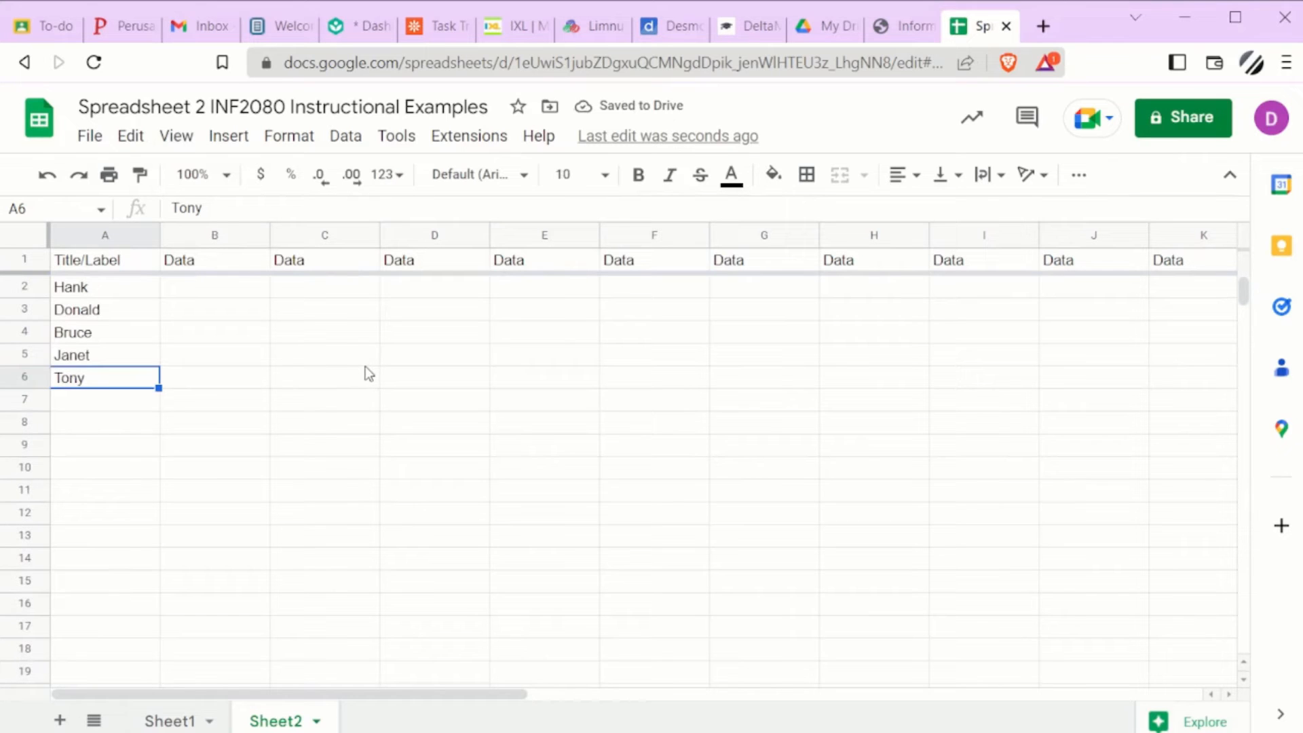
pyautogui.scroll(-20, 366, 369)
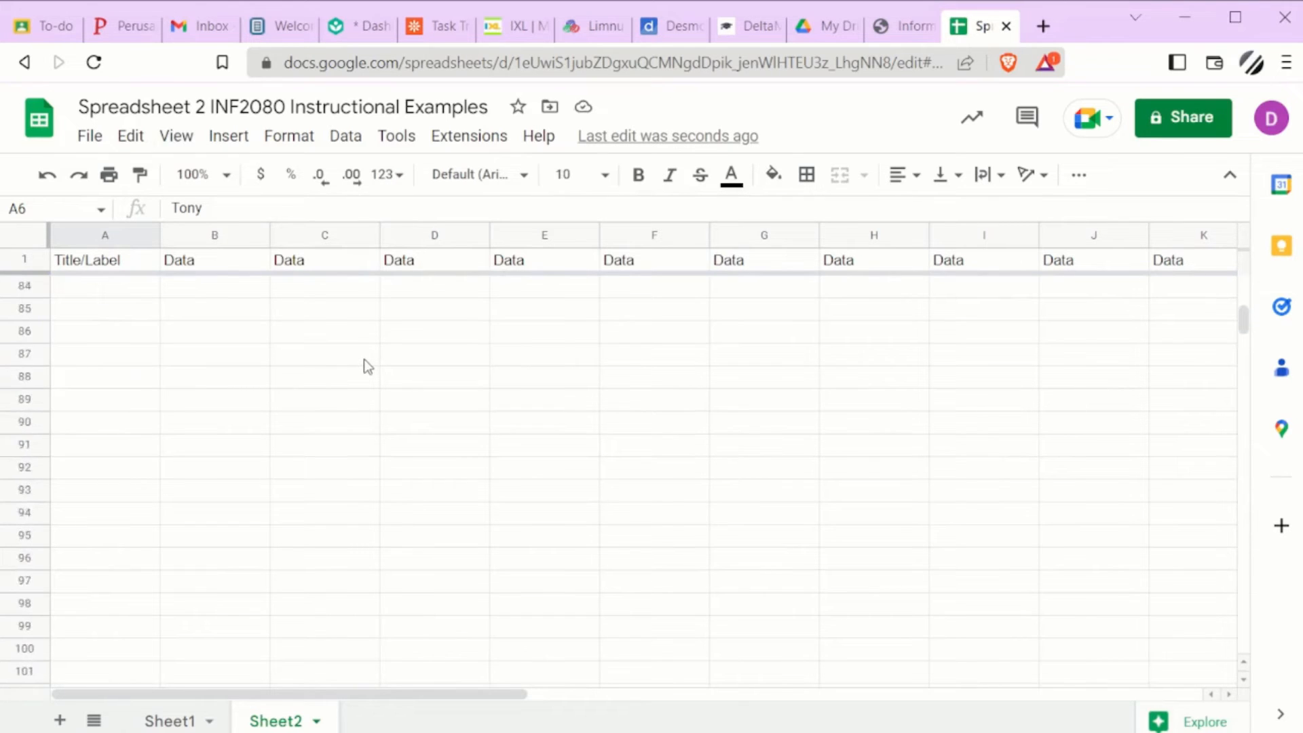
pyautogui.scroll(-11, 364, 360)
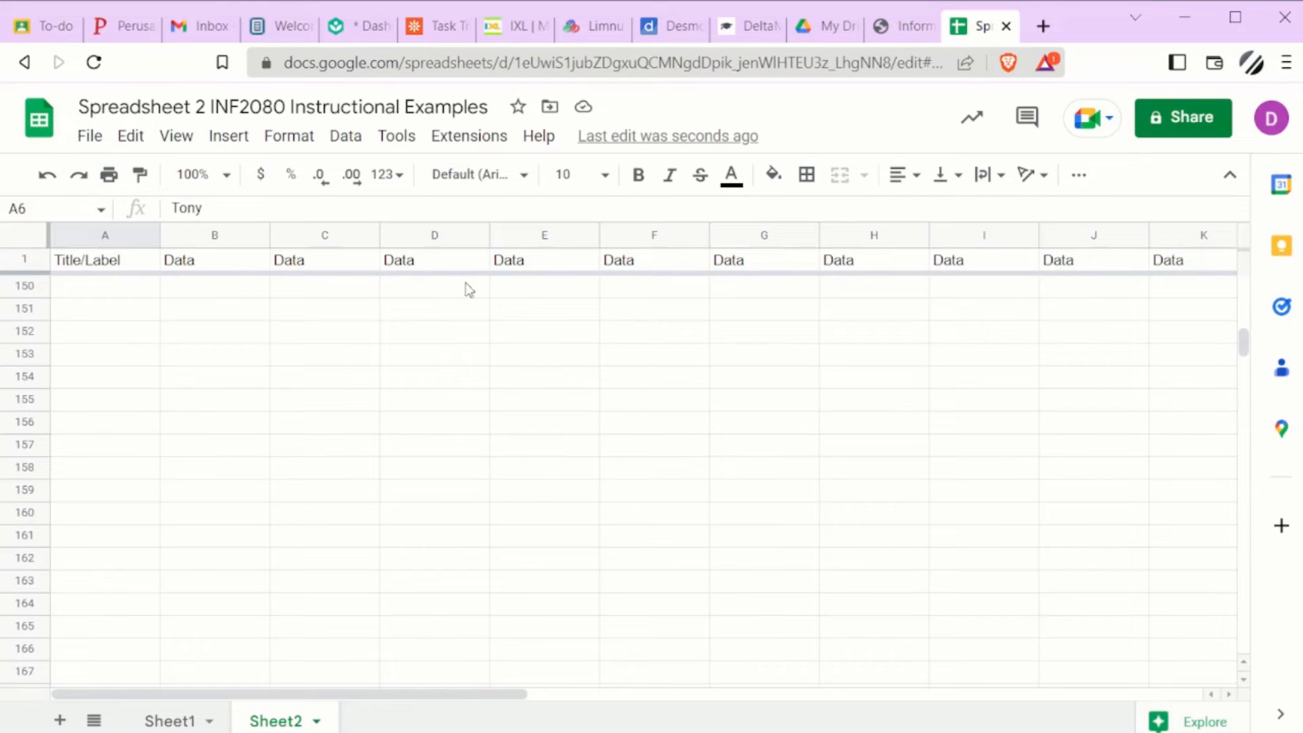
# Step: Freeze the first column of the sheet
pyautogui.click(183, 143)
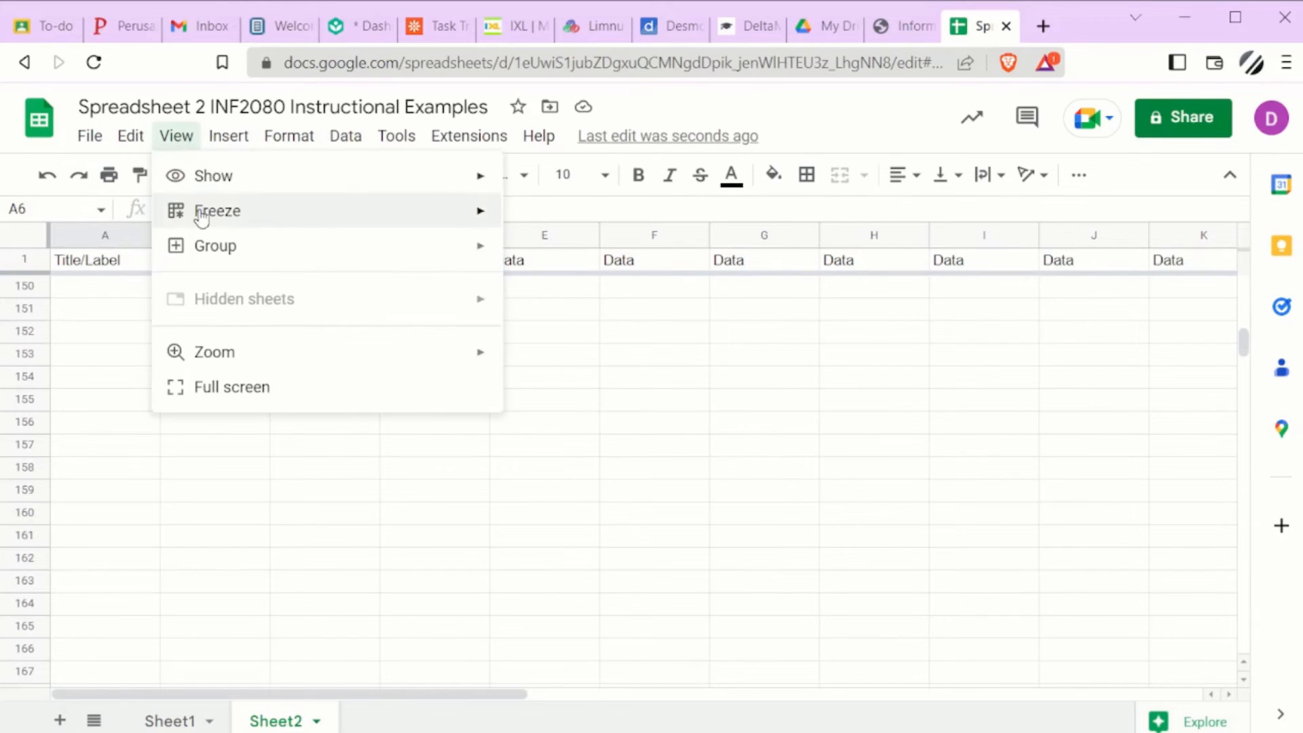
pyautogui.moveTo(224, 211)
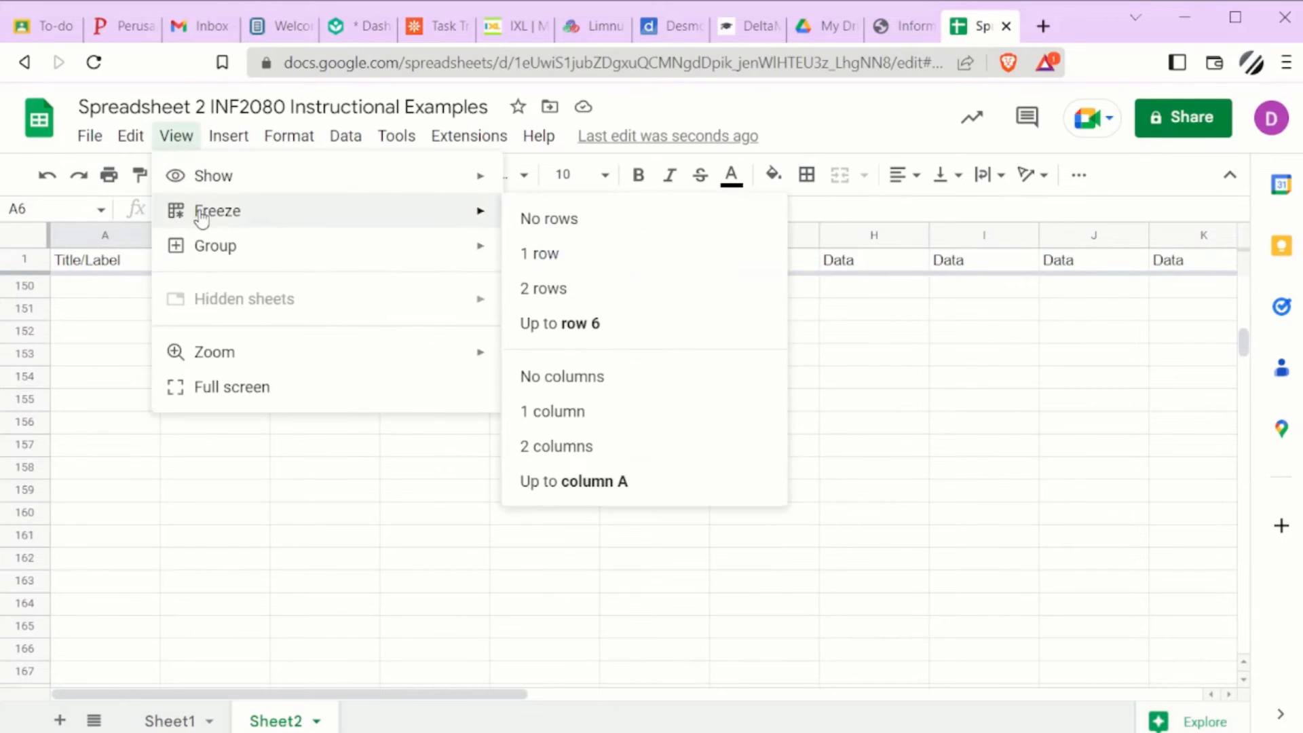
pyautogui.click(625, 412)
# Step: Scroll through rows and columns to examine the frozen header row and column
pyautogui.scroll(8, 246, 430)
pyautogui.scroll(20, 244, 428)
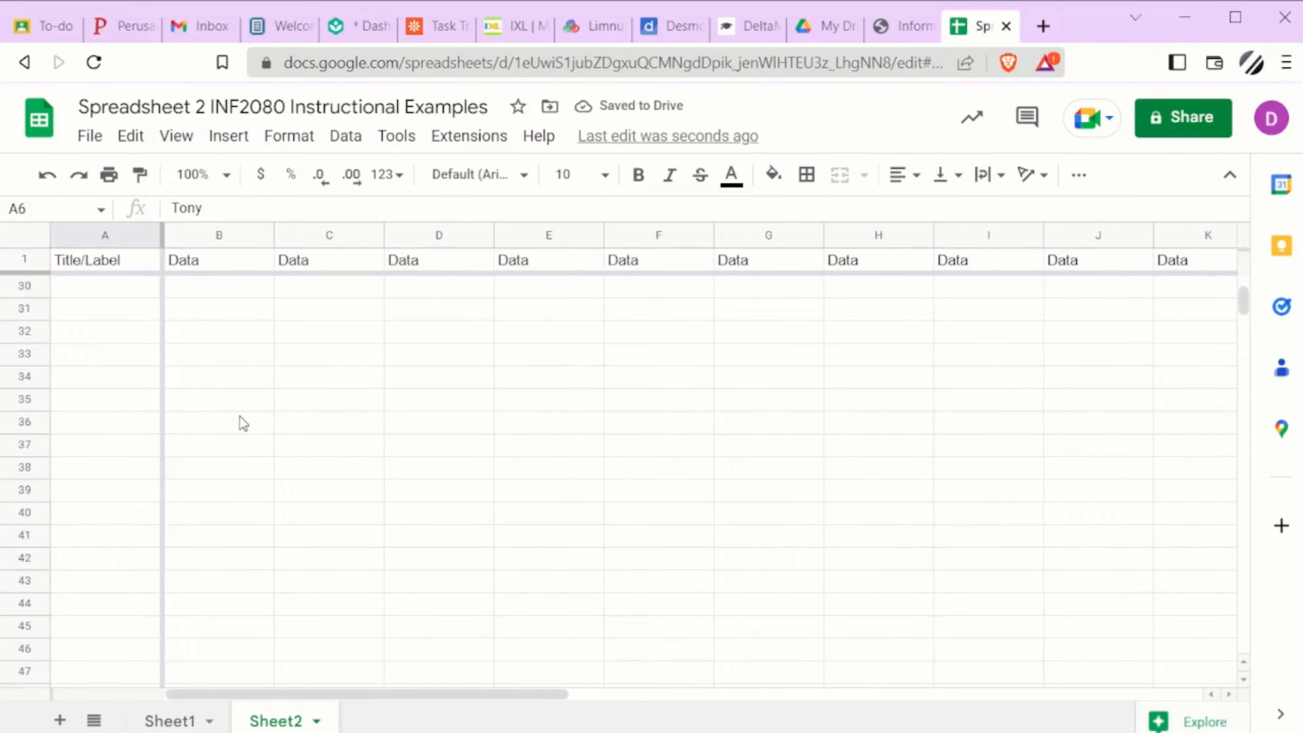
pyautogui.scroll(1, 239, 416)
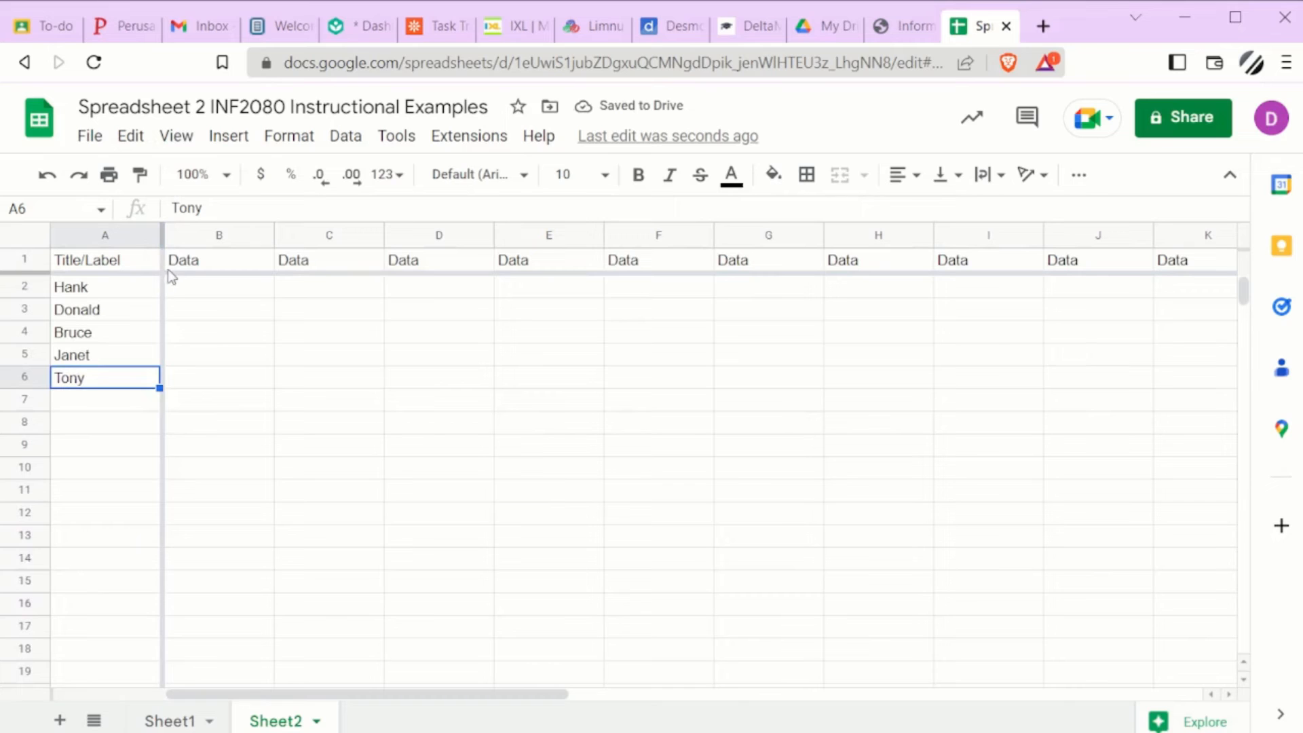
pyautogui.moveTo(293, 698); pyautogui.dragTo(1003, 704)
pyautogui.scroll(-15, 474, 505)
pyautogui.scroll(-20, 473, 502)
pyautogui.scroll(-5, 476, 508)
pyautogui.scroll(20, 475, 506)
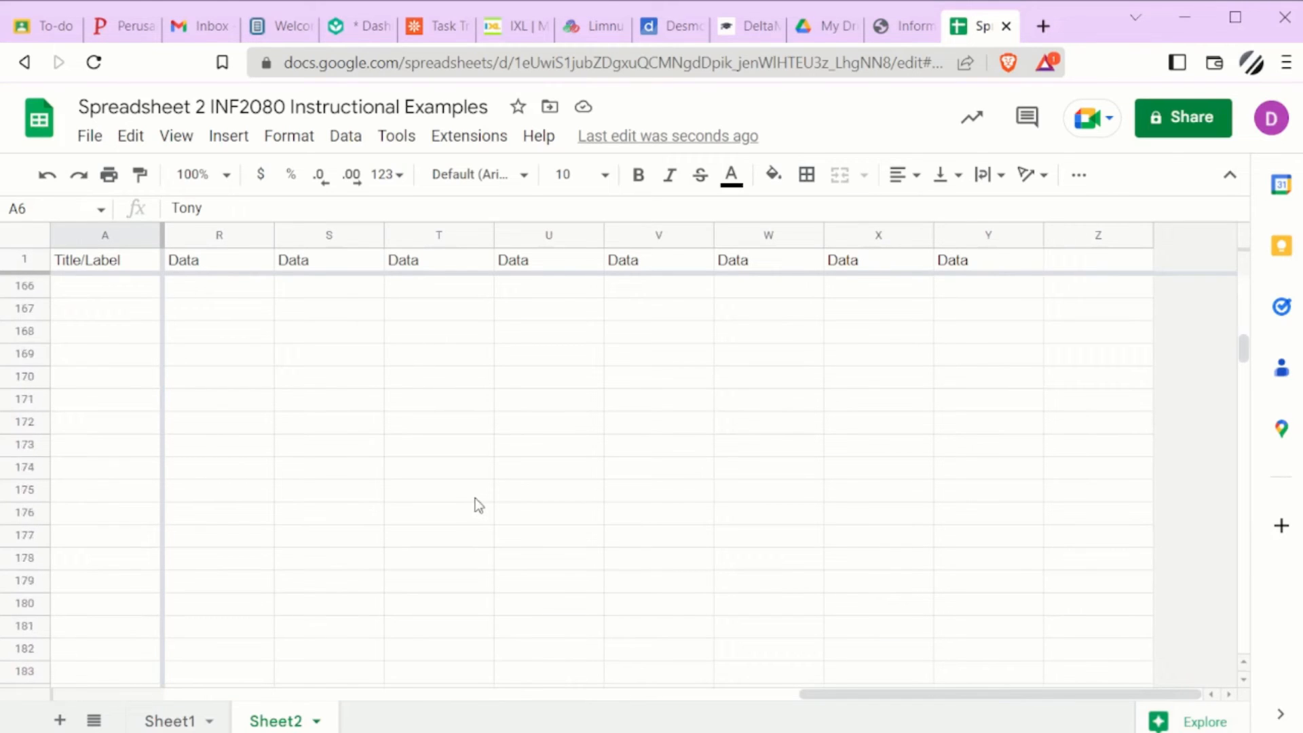
pyautogui.scroll(20, 473, 497)
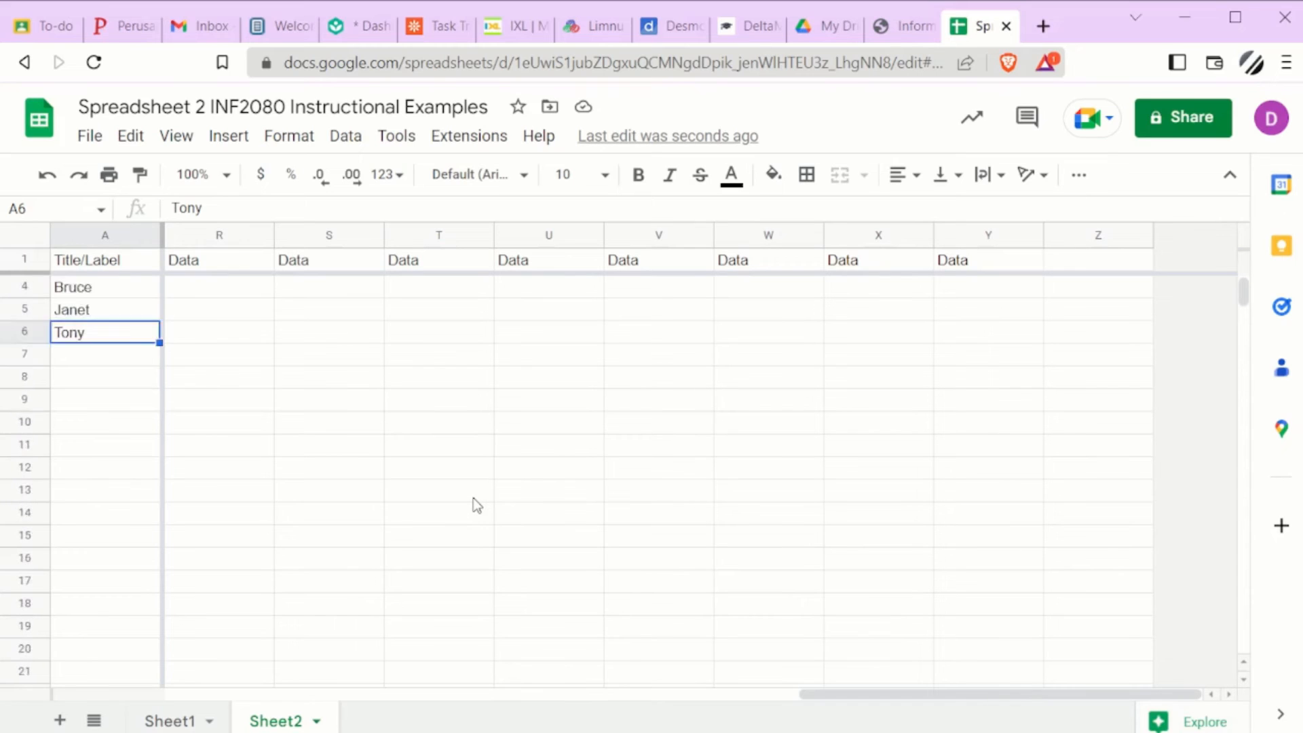
pyautogui.moveTo(880, 701); pyautogui.dragTo(248, 695)
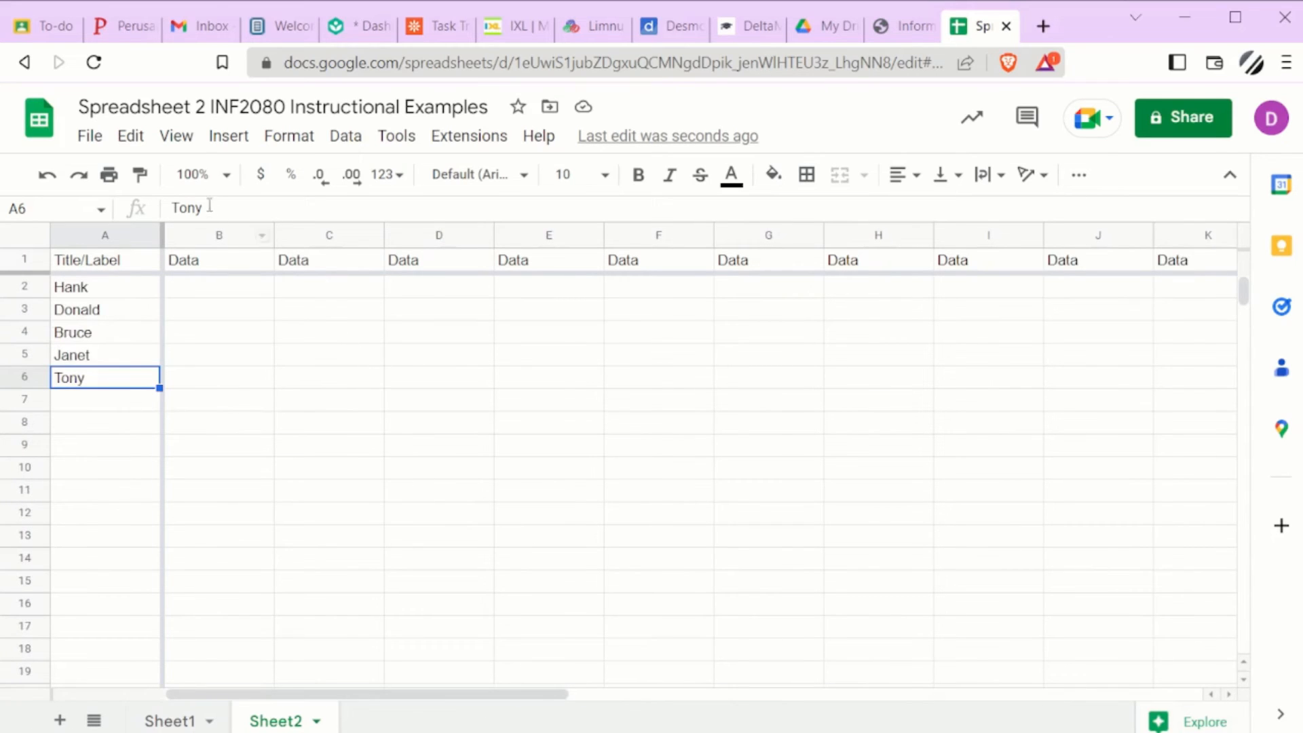
# Step: Freeze the first two columns of the sheet
pyautogui.click(178, 136)
pyautogui.moveTo(232, 223)
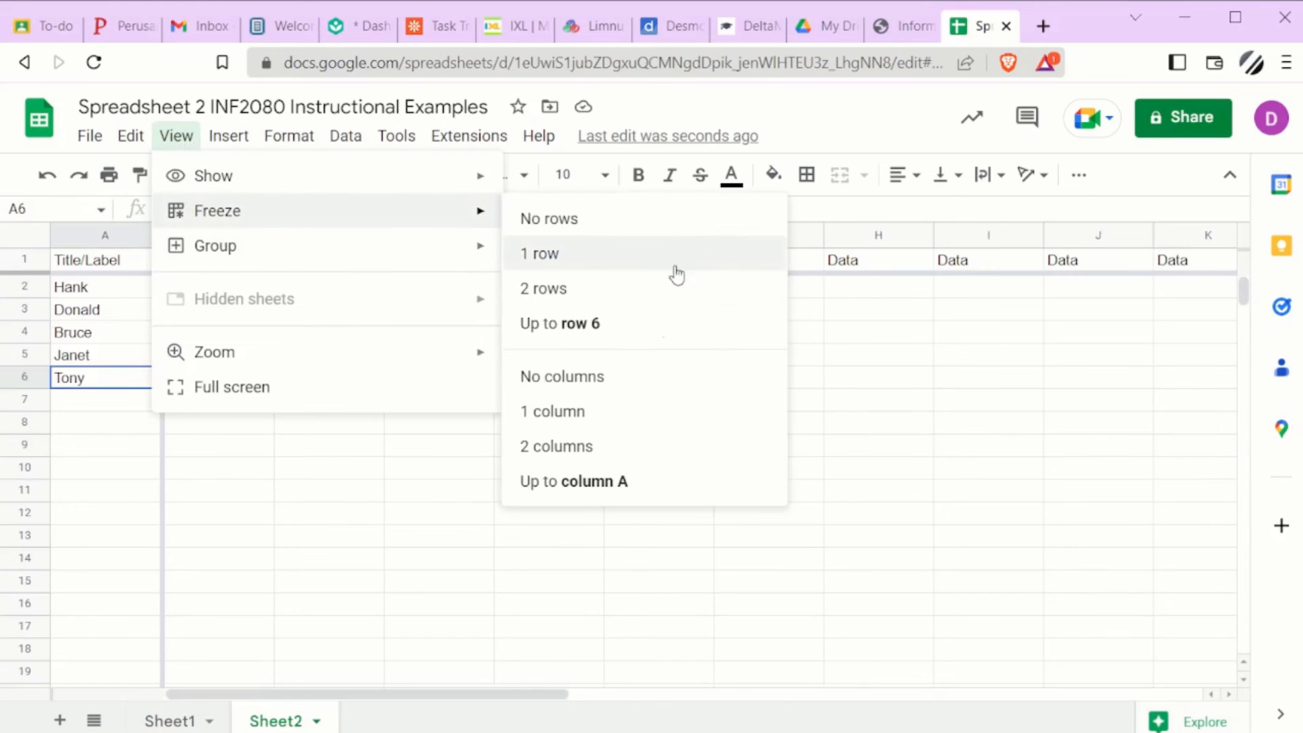
pyautogui.click(606, 454)
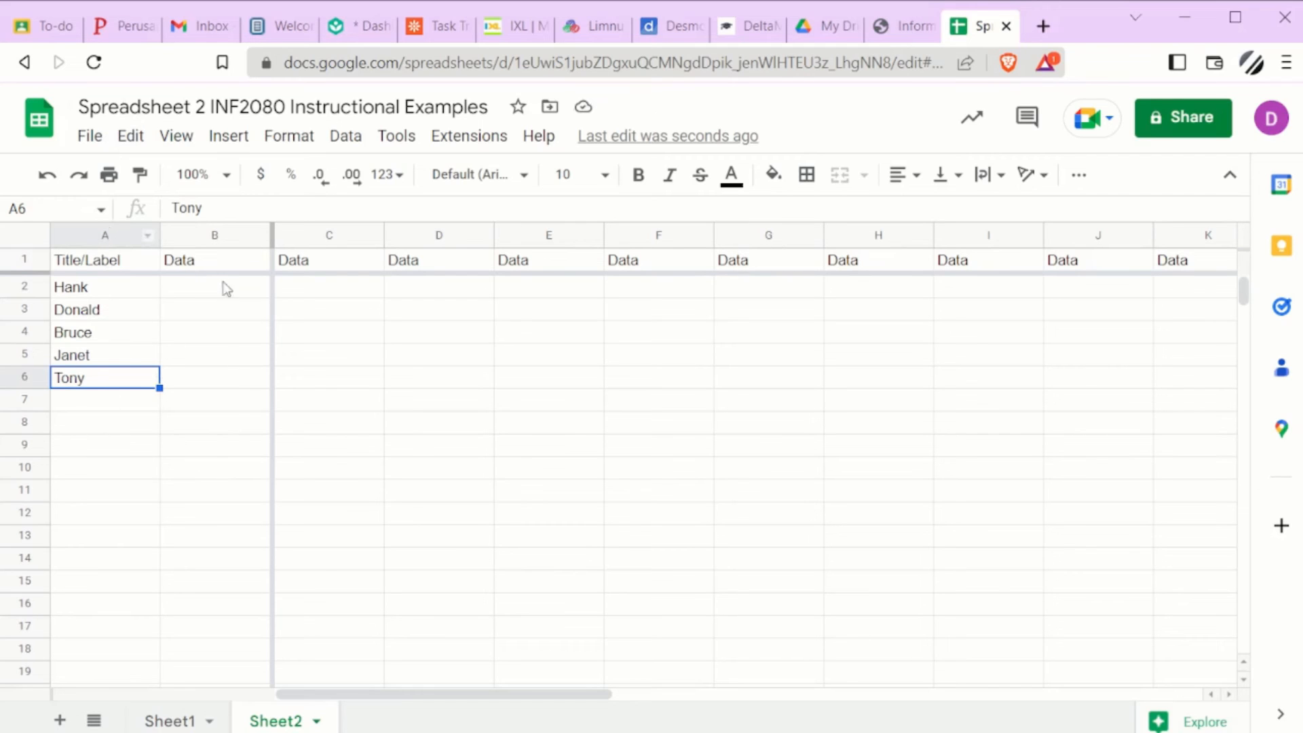
# Step: Select cell E9 and freeze all rows up to row 9
pyautogui.click(531, 447)
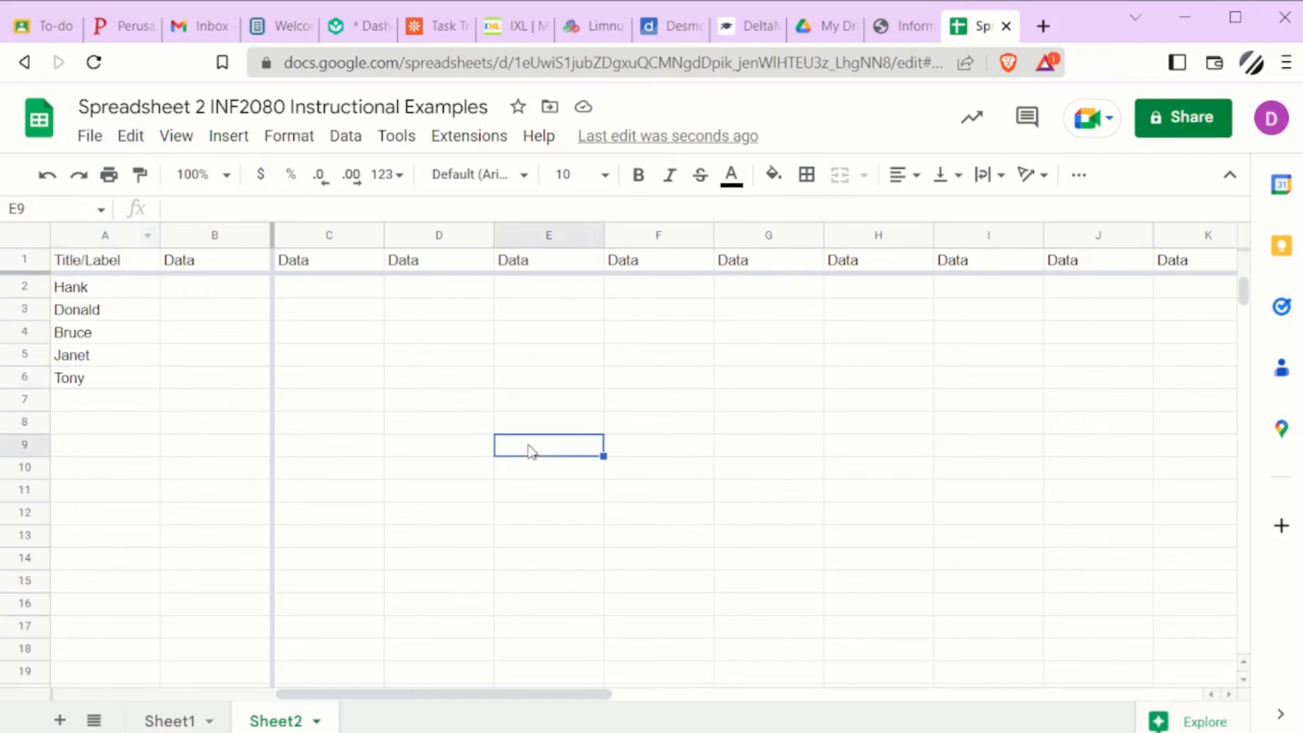
pyautogui.click(200, 141)
pyautogui.moveTo(474, 209)
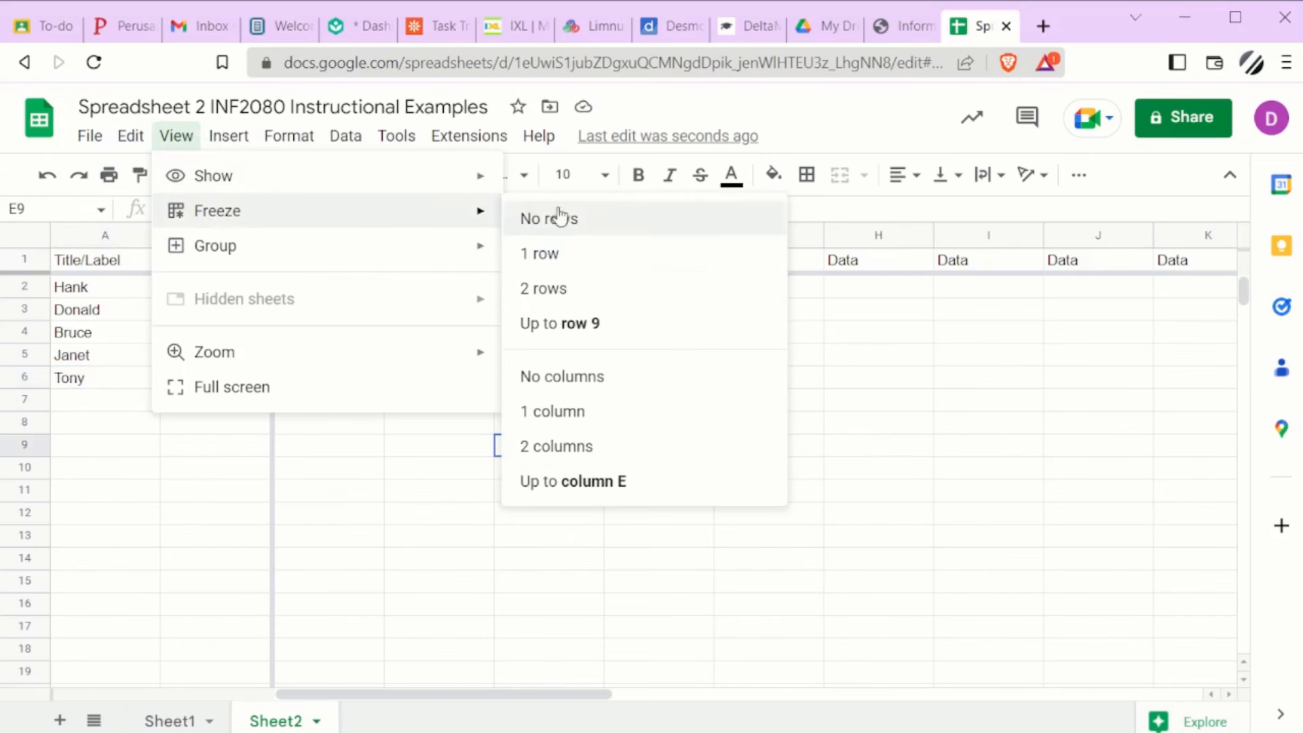
pyautogui.click(563, 325)
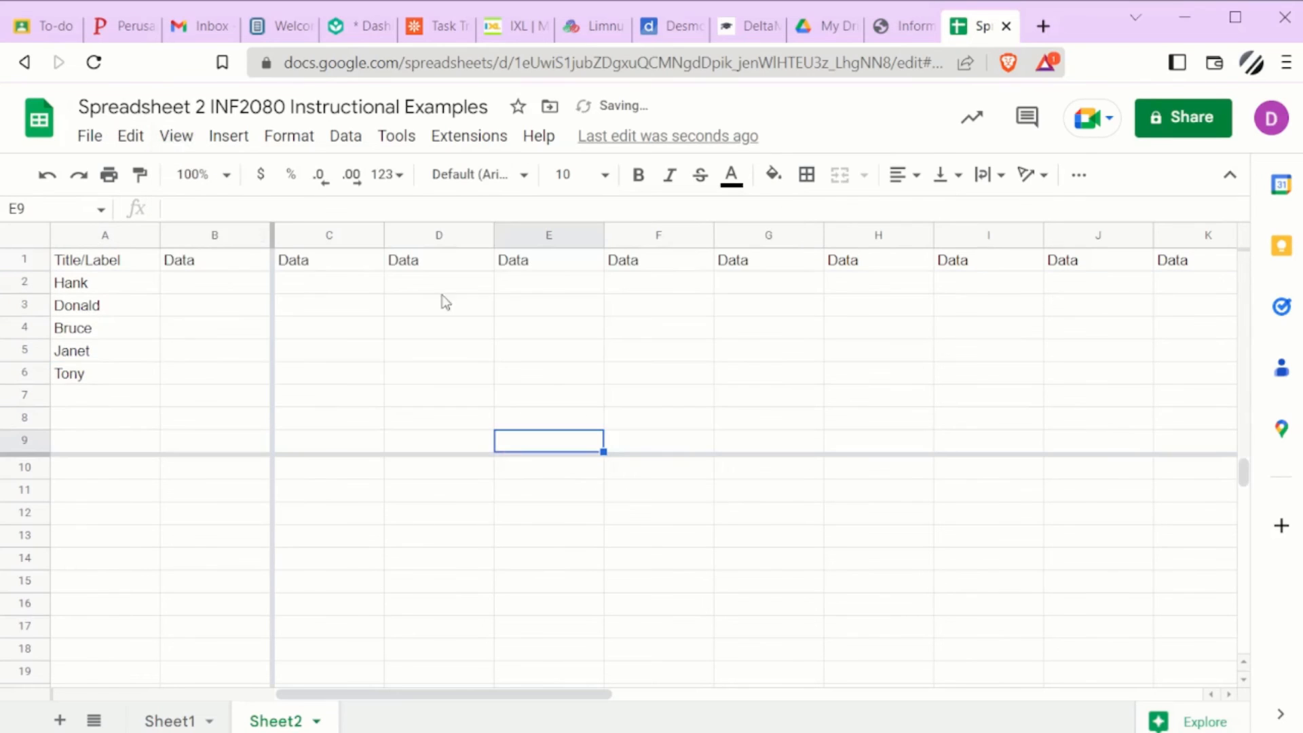
# Step: Freeze all columns up to column E from the same selected cell
pyautogui.click(178, 138)
pyautogui.moveTo(230, 211)
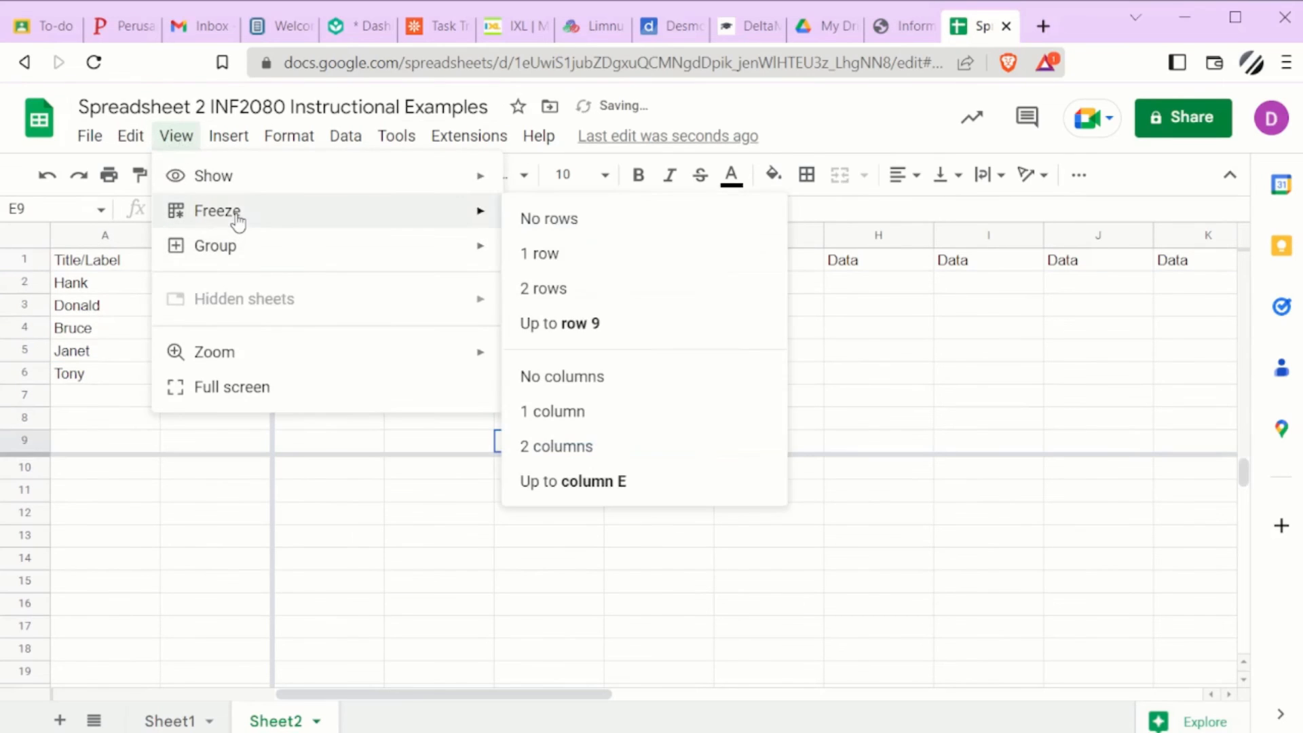
pyautogui.click(598, 497)
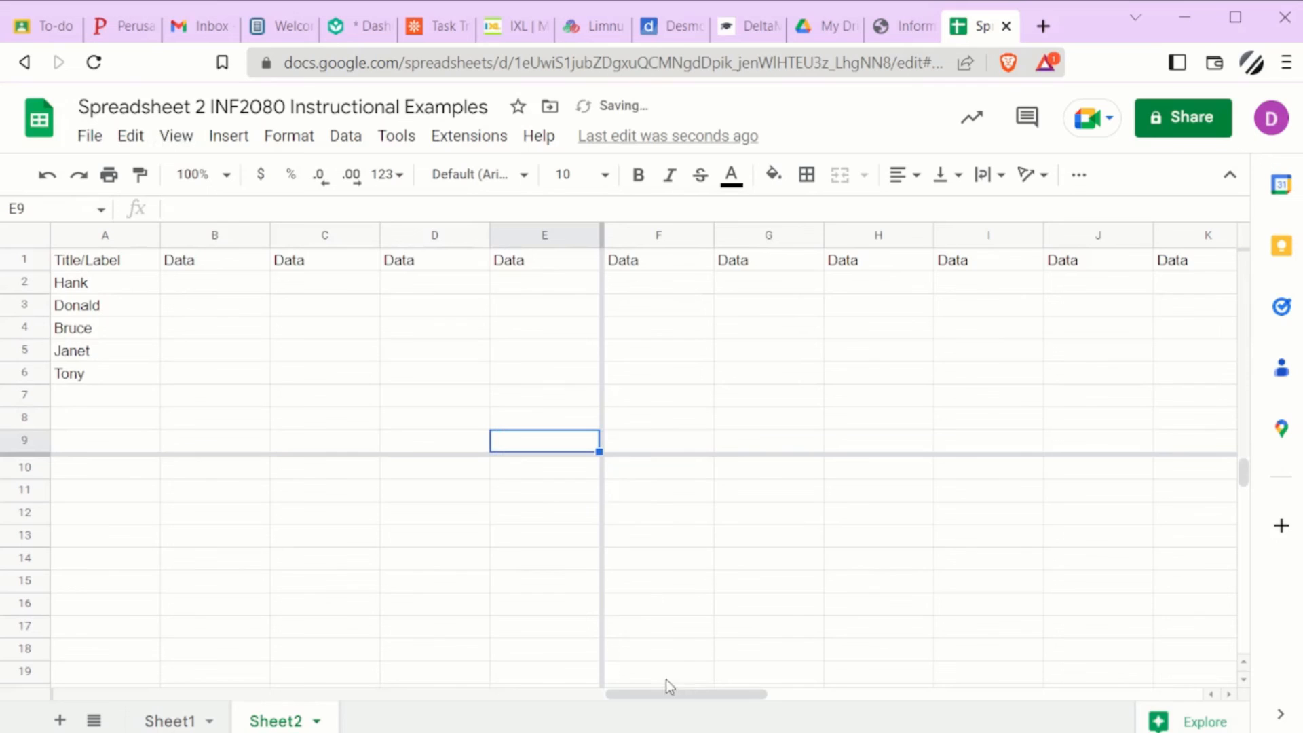
# Step: Unfreeze the columns by setting the column freeze to no columns
pyautogui.moveTo(669, 695); pyautogui.dragTo(481, 664)
pyautogui.moveTo(1247, 487); pyautogui.dragTo(1215, 212)
pyautogui.click(175, 136)
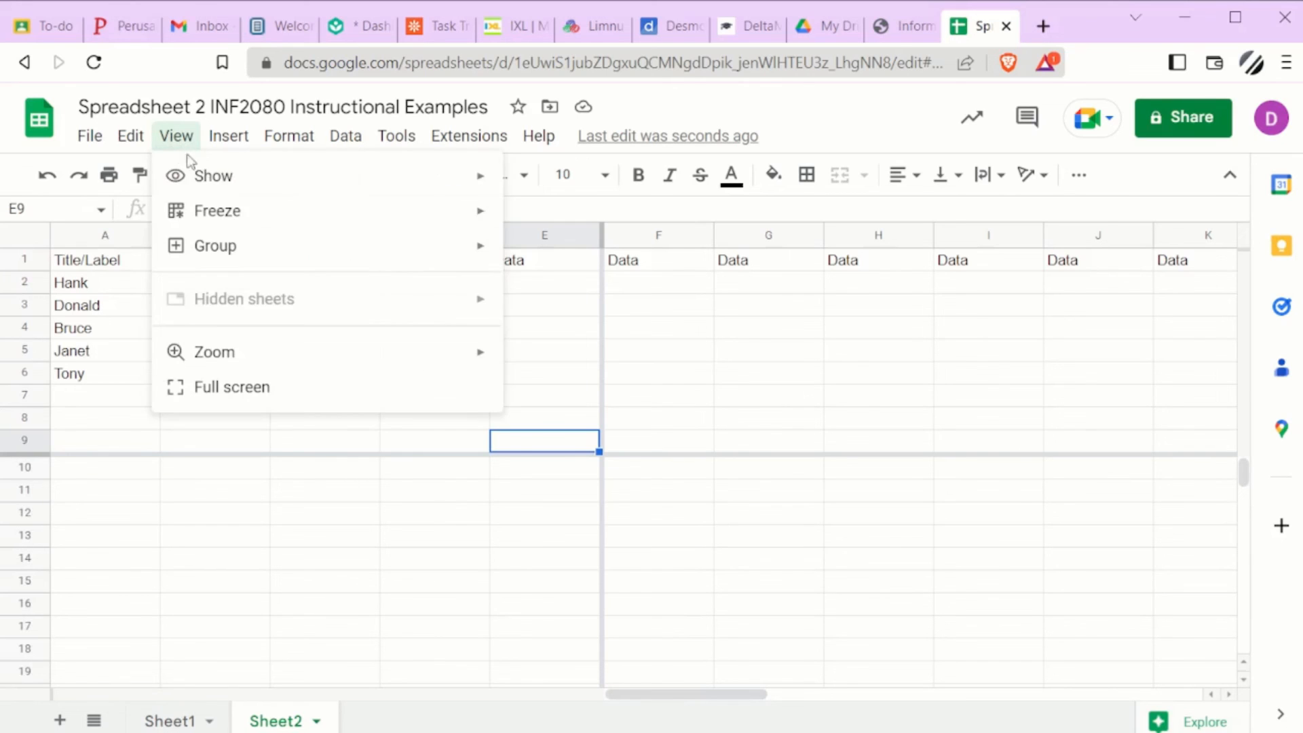
pyautogui.moveTo(212, 205)
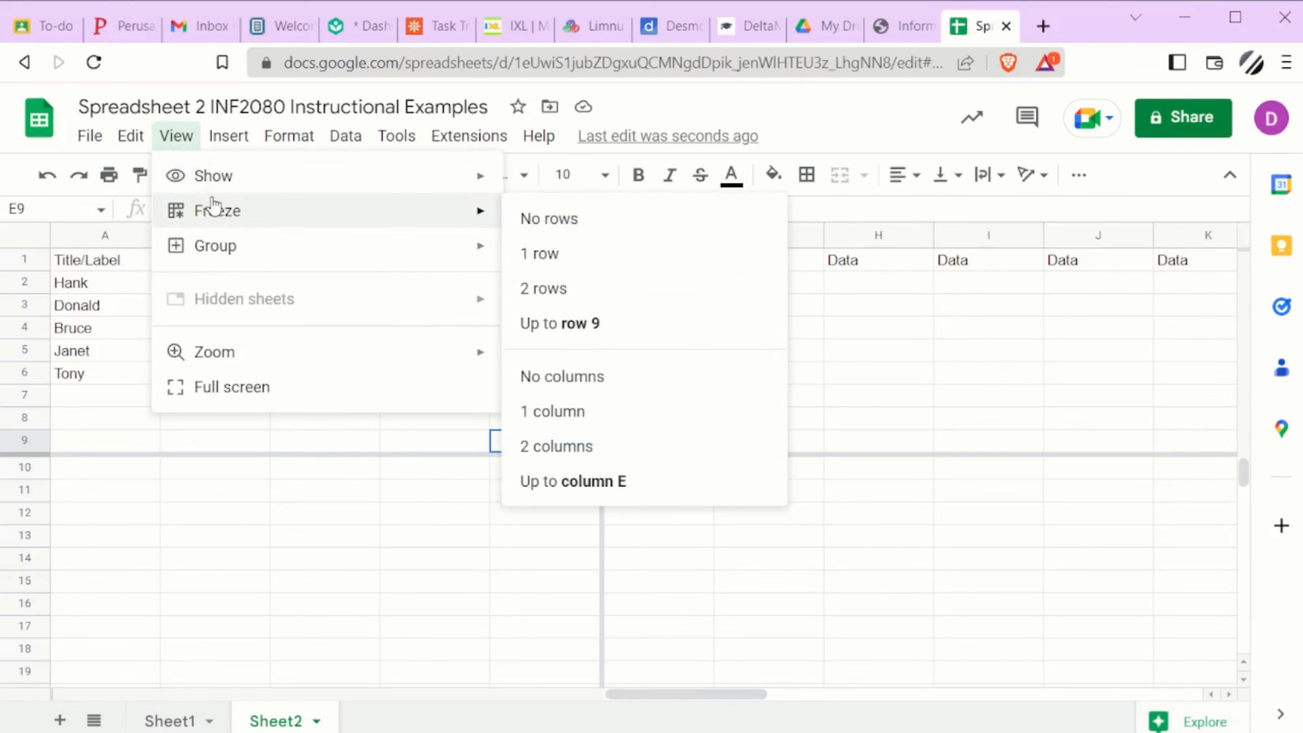
pyautogui.click(633, 388)
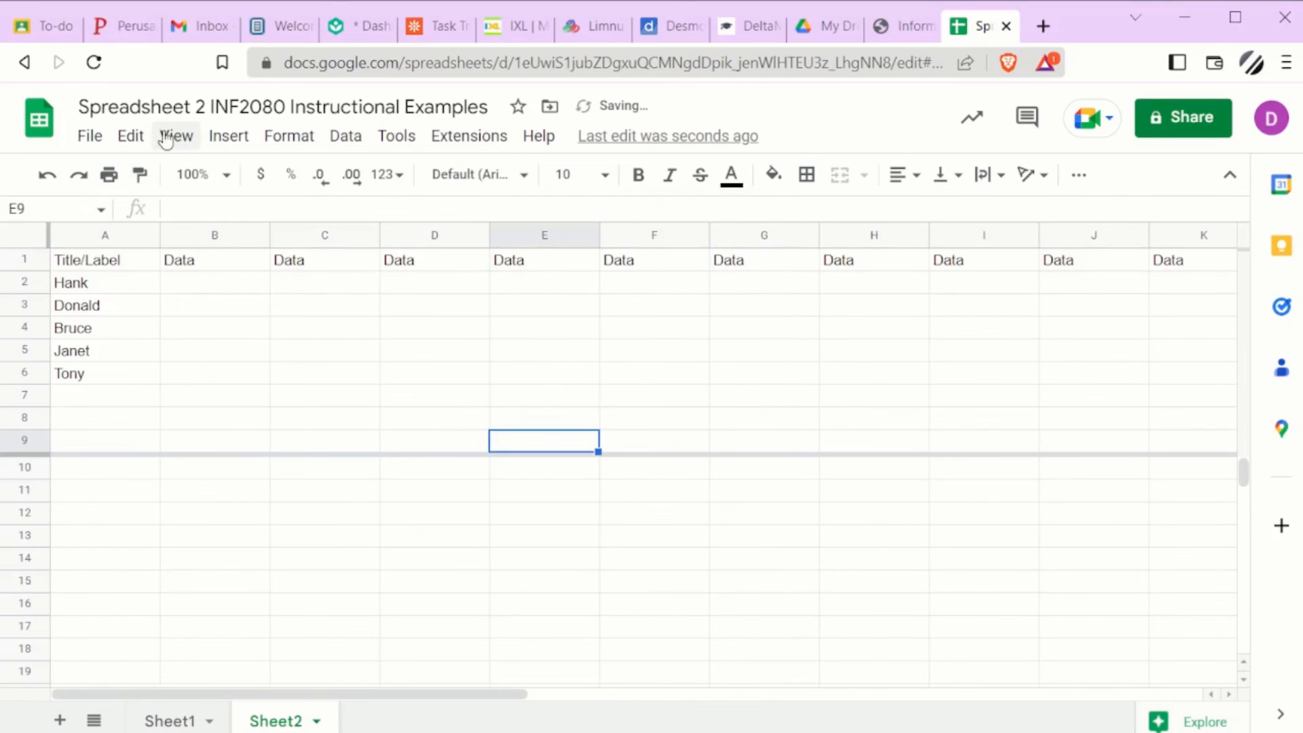
# Step: Unfreeze the rows by setting the row freeze to no rows
pyautogui.click(176, 136)
pyautogui.moveTo(430, 225)
pyautogui.click(584, 227)
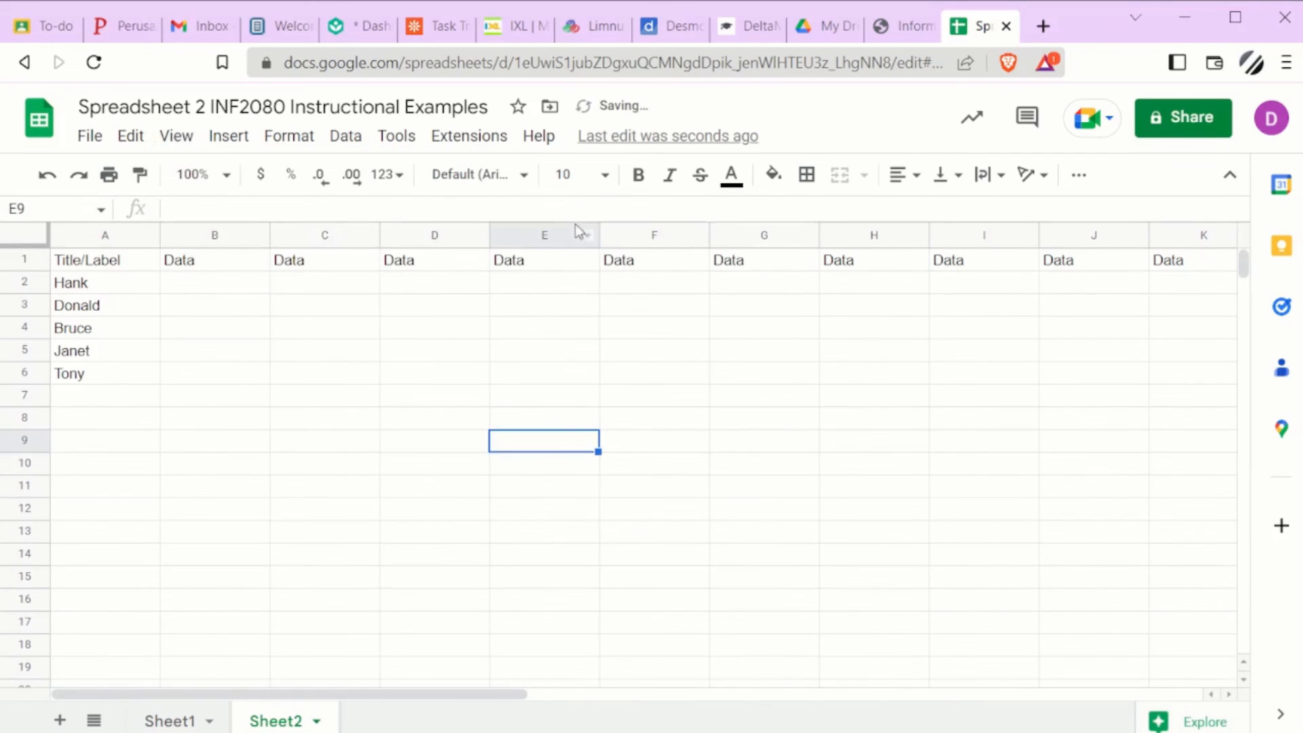
pyautogui.scroll(-5, 597, 502)
pyautogui.scroll(5, 518, 617)
pyautogui.moveTo(534, 693); pyautogui.dragTo(495, 686)
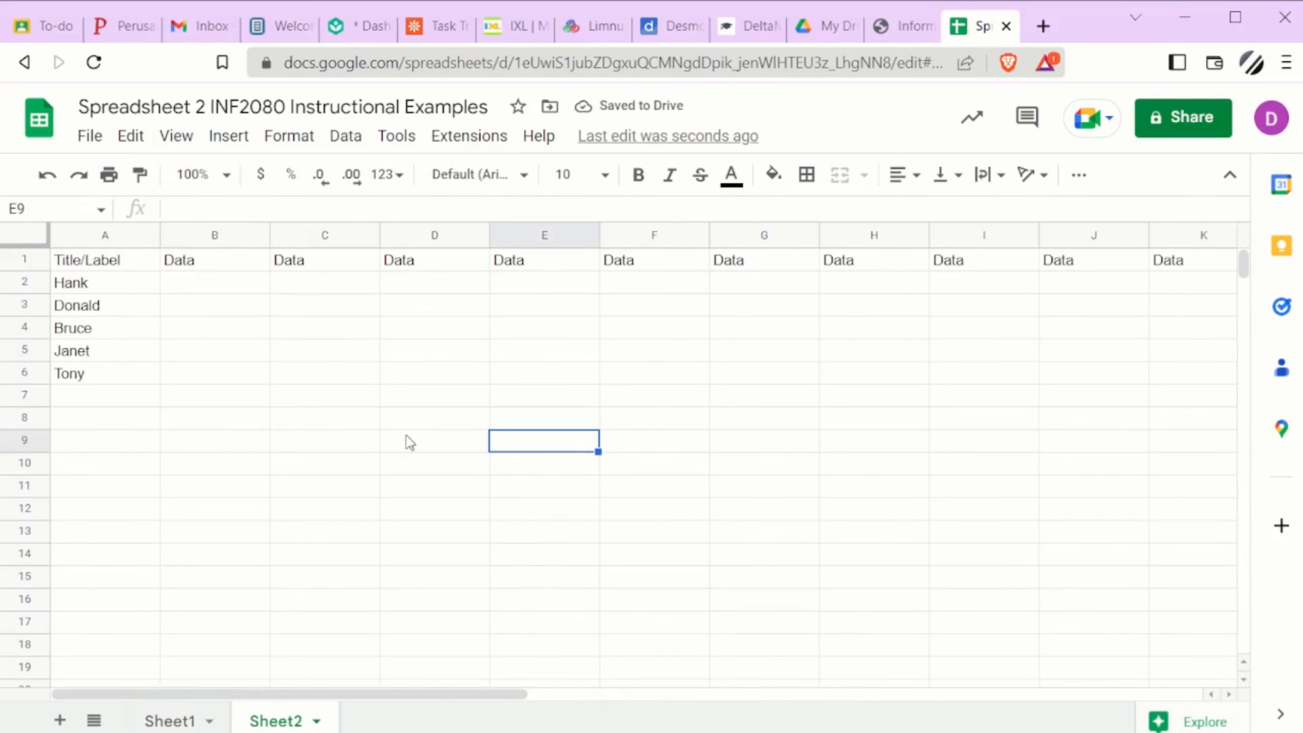